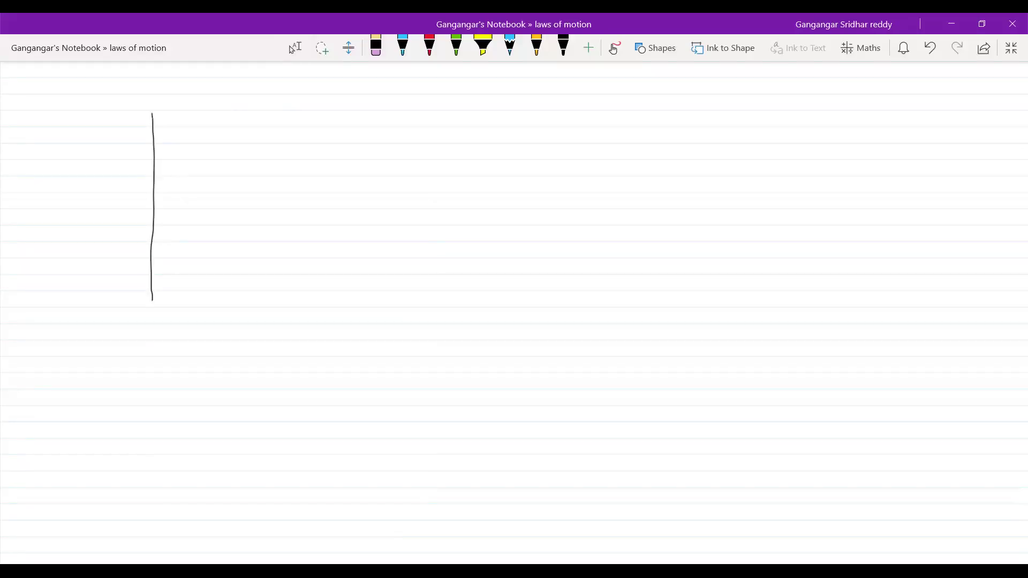
# Undo the stray vertical line and draw a clean black square as the lift box with Ink to Shape.
pyautogui.click(154, 177)
pyautogui.click(563, 47)
pyautogui.click(722, 48)
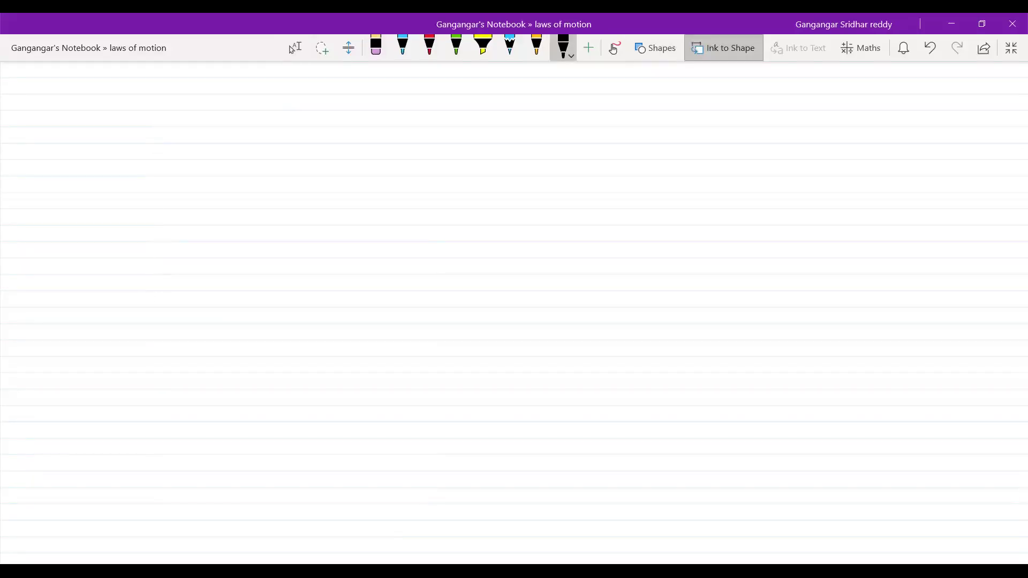
pyautogui.click(723, 48)
pyautogui.click(655, 48)
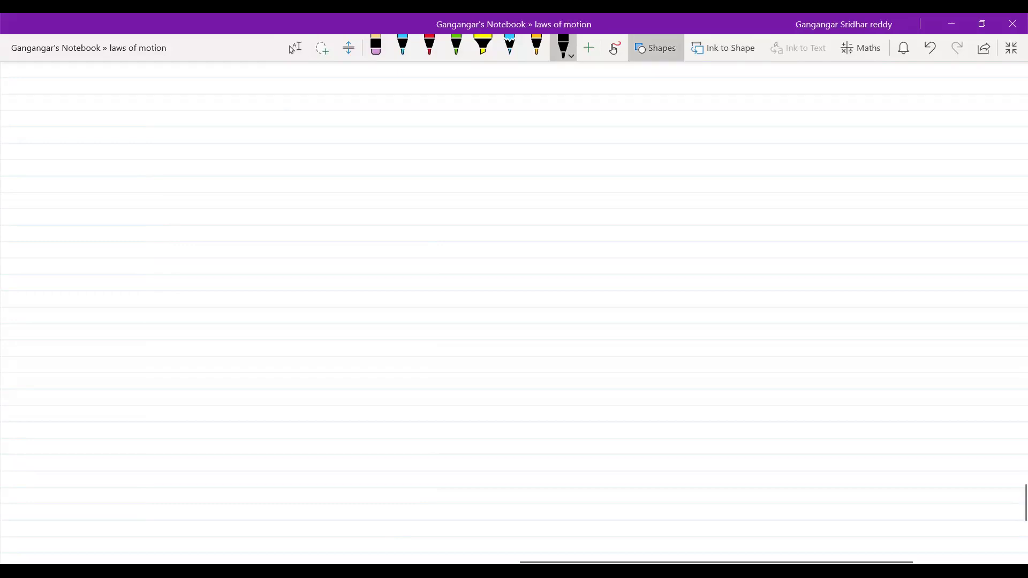
pyautogui.moveTo(116, 135)
pyautogui.mouseDown()
pyautogui.moveTo(114, 327)
pyautogui.moveTo(301, 329)
pyautogui.moveTo(305, 159)
pyautogui.moveTo(262, 135)
pyautogui.moveTo(122, 133)
pyautogui.mouseUp()
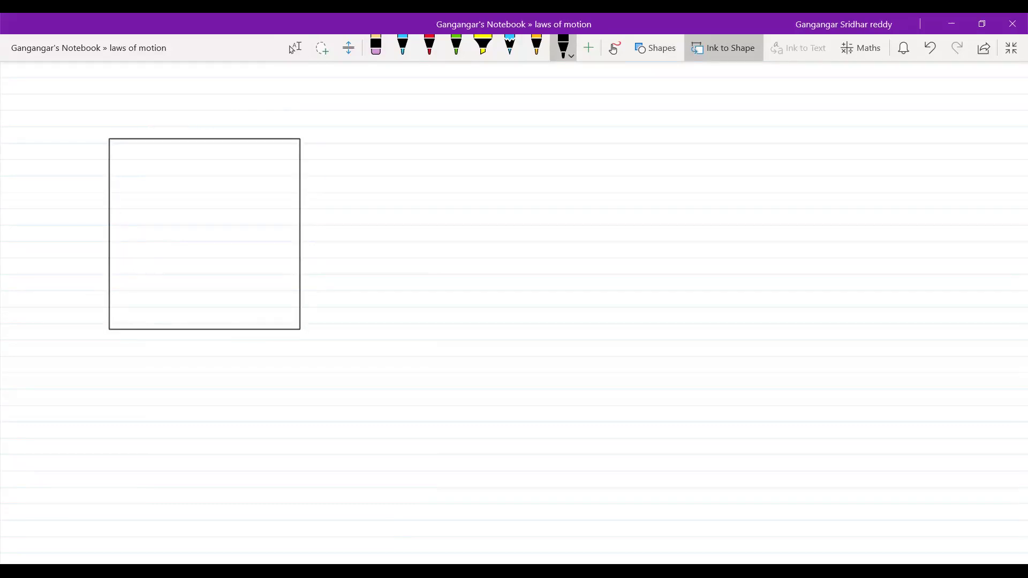
pyautogui.click(723, 49)
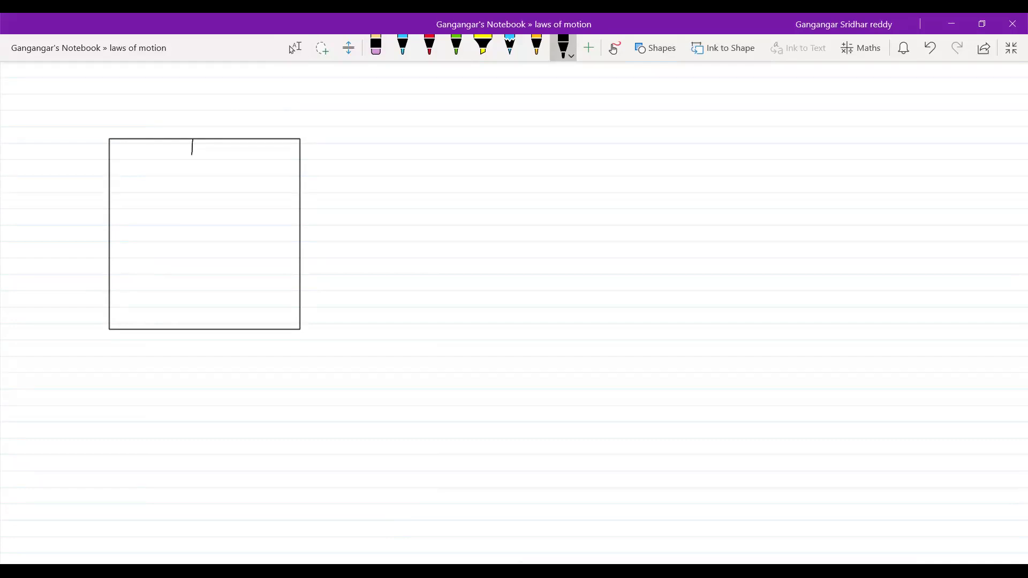
# Sketch the hanging balance, pulley, strings and block m, plus an upward a₀ arrow beside the box.
pyautogui.moveTo(191, 156)
pyautogui.mouseDown()
pyautogui.moveTo(183, 163)
pyautogui.moveTo(186, 195)
pyautogui.moveTo(198, 172)
pyautogui.moveTo(193, 219)
pyautogui.moveTo(180, 271)
pyautogui.moveTo(163, 273)
pyautogui.moveTo(183, 274)
pyautogui.moveTo(170, 283)
pyautogui.moveTo(180, 284)
pyautogui.mouseUp()
pyautogui.moveTo(204, 228)
pyautogui.mouseDown()
pyautogui.moveTo(208, 298)
pyautogui.moveTo(223, 311)
pyautogui.moveTo(208, 297)
pyautogui.mouseUp()
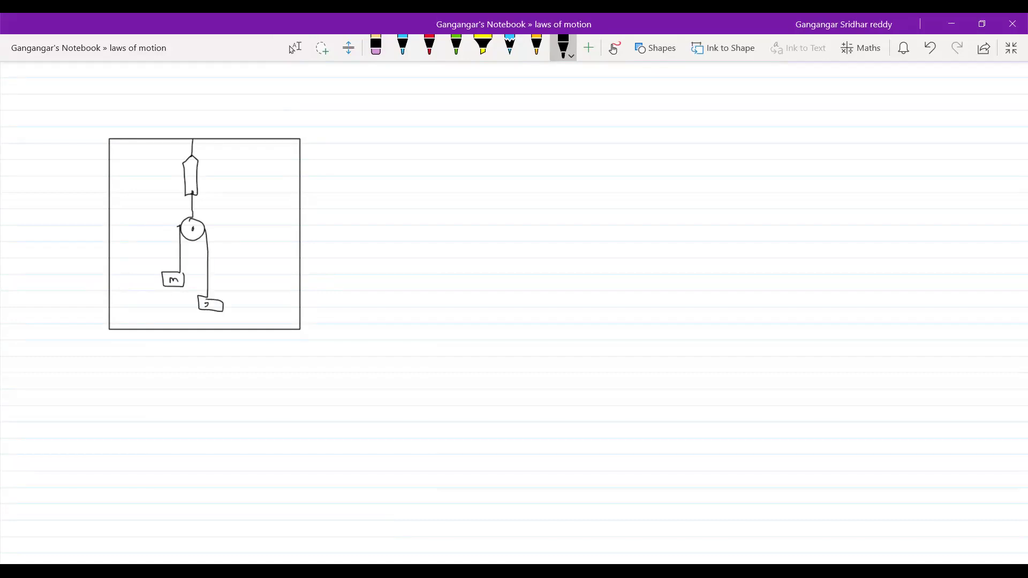
pyautogui.moveTo(314, 175)
pyautogui.mouseDown()
pyautogui.moveTo(315, 198)
pyautogui.moveTo(320, 185)
pyautogui.mouseUp()
pyautogui.moveTo(330, 178); pyautogui.dragTo(339, 186)
# Add five graduation marks to the spring balance.
pyautogui.moveTo(190, 169); pyautogui.dragTo(198, 169)
pyautogui.moveTo(190, 171); pyautogui.dragTo(199, 171)
pyautogui.moveTo(190, 173); pyautogui.dragTo(198, 174)
pyautogui.moveTo(191, 177); pyautogui.dragTo(198, 180)
pyautogui.moveTo(192, 183); pyautogui.dragTo(199, 184)
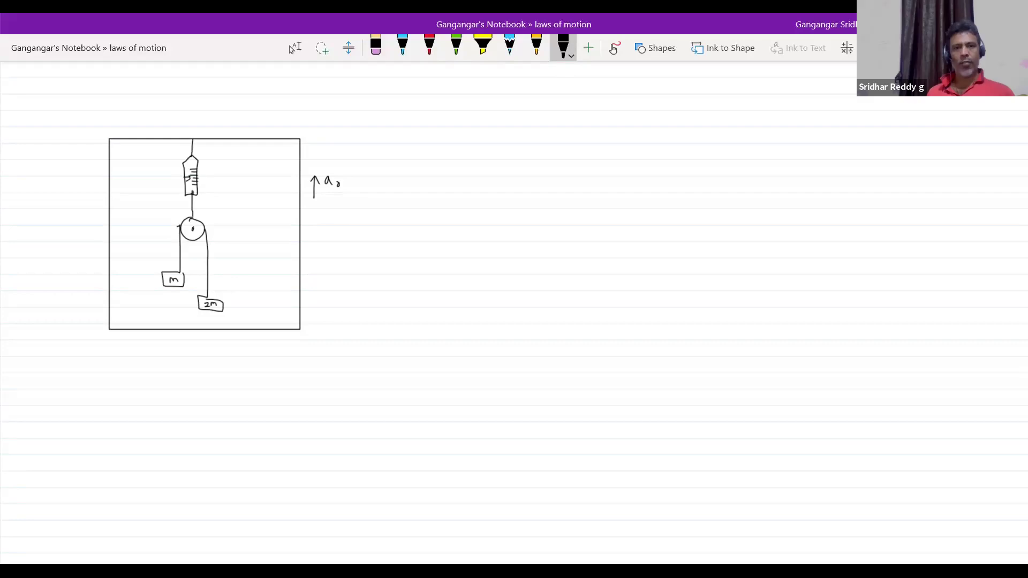
# Erase the right-hand string and 2m block and redraw them in black ink.
pyautogui.moveTo(199, 301); pyautogui.dragTo(215, 301)
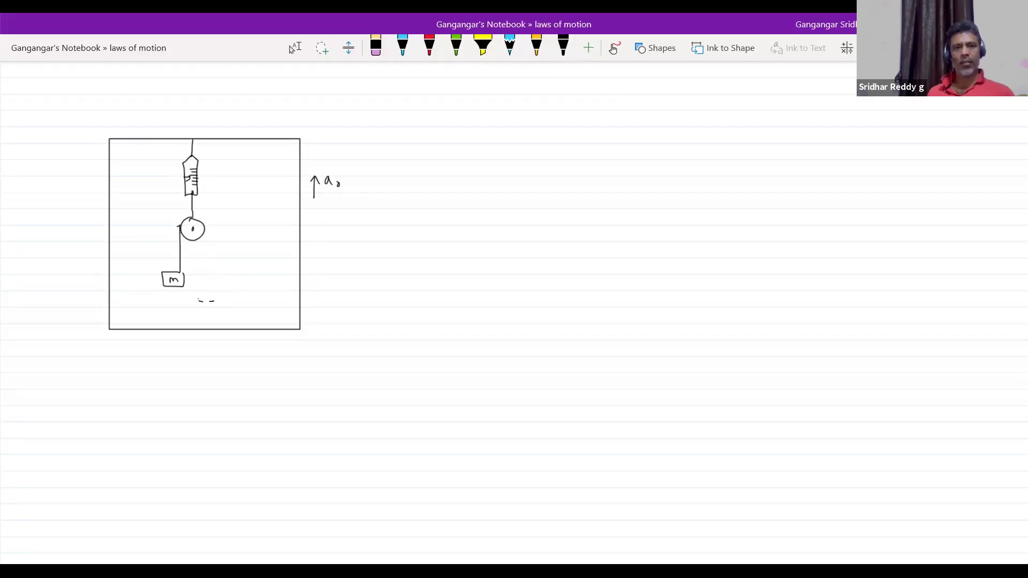
pyautogui.click(563, 46)
pyautogui.moveTo(205, 231)
pyautogui.mouseDown()
pyautogui.moveTo(205, 293)
pyautogui.moveTo(221, 291)
pyautogui.moveTo(194, 303)
pyautogui.moveTo(216, 305)
pyautogui.mouseUp()
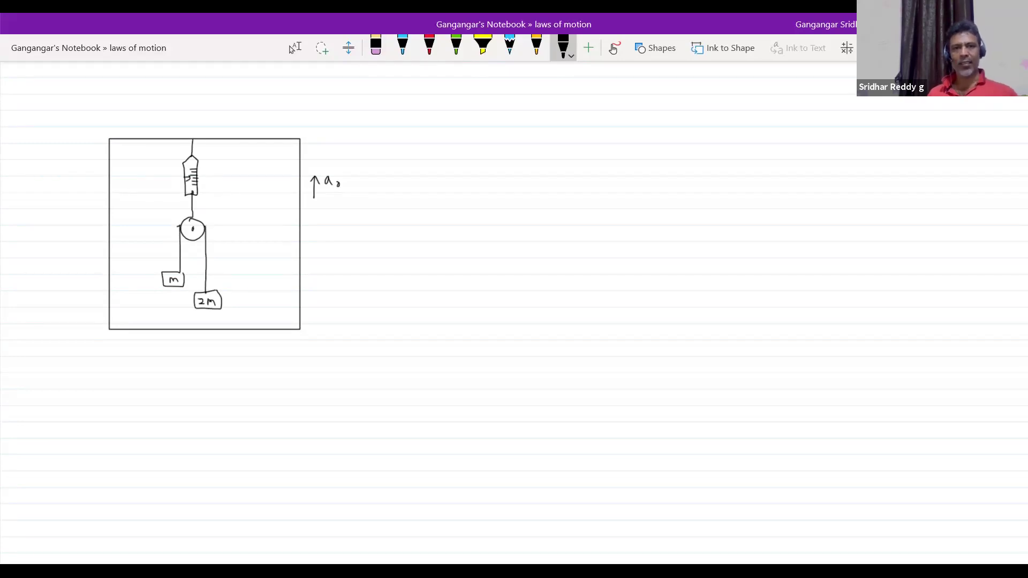
# Highlight the spring balance yellow and retrace the balance-to-pulley string in black.
pyautogui.click(483, 47)
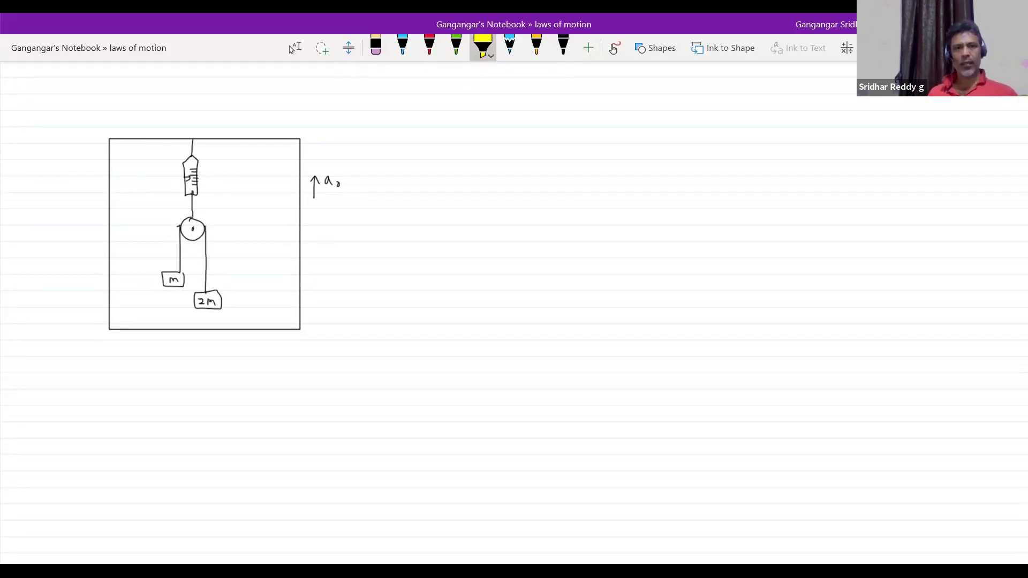
pyautogui.moveTo(191, 159); pyautogui.dragTo(191, 189)
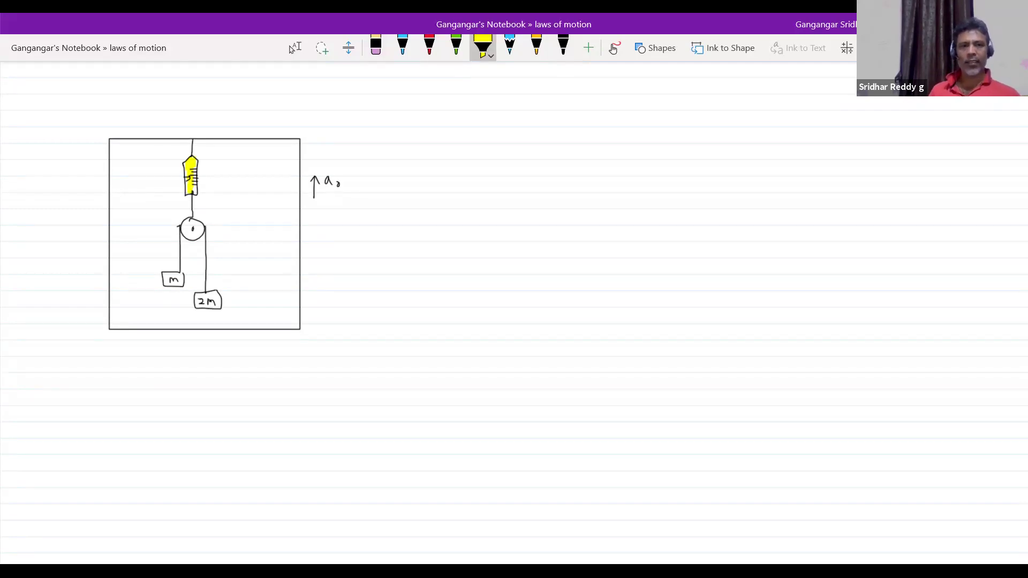
pyautogui.click(563, 46)
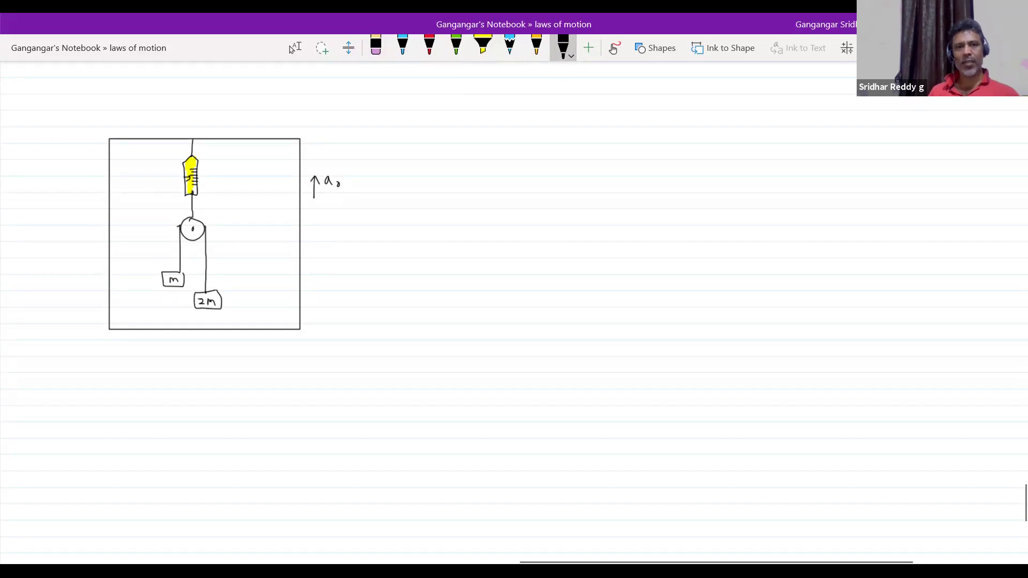
pyautogui.moveTo(191, 196); pyautogui.dragTo(190, 217)
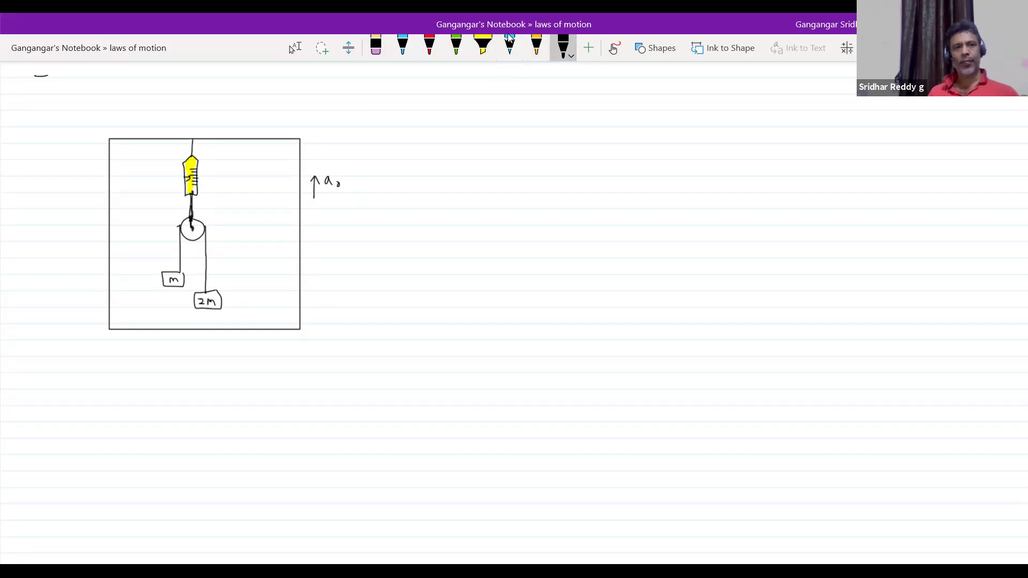
# Handwrite the first line of the problem, a pulley system suspended in a, at the top.
pyautogui.moveTo(42, 76)
pyautogui.mouseDown()
pyautogui.moveTo(42, 88)
pyautogui.moveTo(101, 79)
pyautogui.moveTo(127, 92)
pyautogui.mouseUp()
pyautogui.click(122, 80)
pyautogui.moveTo(140, 83); pyautogui.dragTo(161, 87)
pyautogui.moveTo(168, 75); pyautogui.dragTo(183, 86)
pyautogui.moveTo(193, 77); pyautogui.dragTo(235, 92)
pyautogui.moveTo(248, 76); pyautogui.dragTo(248, 92)
pyautogui.moveTo(252, 86); pyautogui.dragTo(337, 88)
pyautogui.moveTo(345, 84); pyautogui.dragTo(340, 91)
pyautogui.moveTo(351, 90); pyautogui.dragTo(353, 92)
pyautogui.moveTo(361, 88); pyautogui.dragTo(376, 90)
pyautogui.moveTo(384, 85); pyautogui.dragTo(386, 90)
pyautogui.moveTo(390, 88); pyautogui.dragTo(394, 90)
pyautogui.moveTo(400, 85); pyautogui.dragTo(404, 90)
pyautogui.moveTo(420, 84); pyautogui.dragTo(421, 89)
pyautogui.moveTo(424, 84); pyautogui.dragTo(490, 92)
# Finish the first line with 'lift', fixing a mistaken F and adding a comma.
pyautogui.moveTo(500, 78)
pyautogui.mouseDown()
pyautogui.moveTo(497, 91)
pyautogui.moveTo(506, 84)
pyautogui.mouseUp()
pyautogui.moveTo(513, 78); pyautogui.dragTo(513, 92)
pyautogui.moveTo(510, 83); pyautogui.dragTo(519, 83)
pyautogui.click(525, 91)
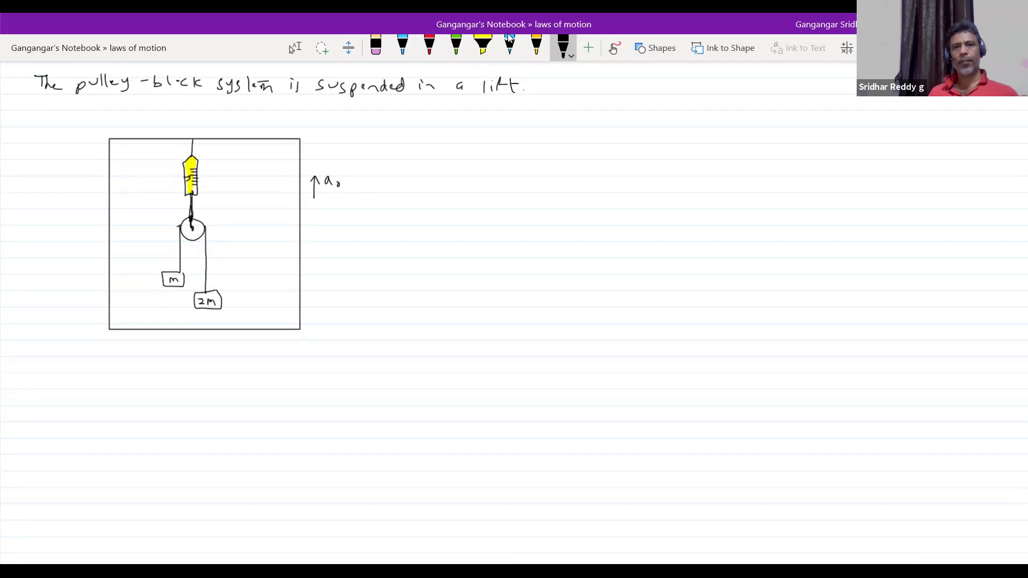
pyautogui.moveTo(50, 113)
pyautogui.mouseDown()
pyautogui.moveTo(58, 103)
pyautogui.moveTo(49, 111)
pyautogui.mouseUp()
pyautogui.click(61, 106)
pyautogui.moveTo(522, 90); pyautogui.dragTo(522, 101)
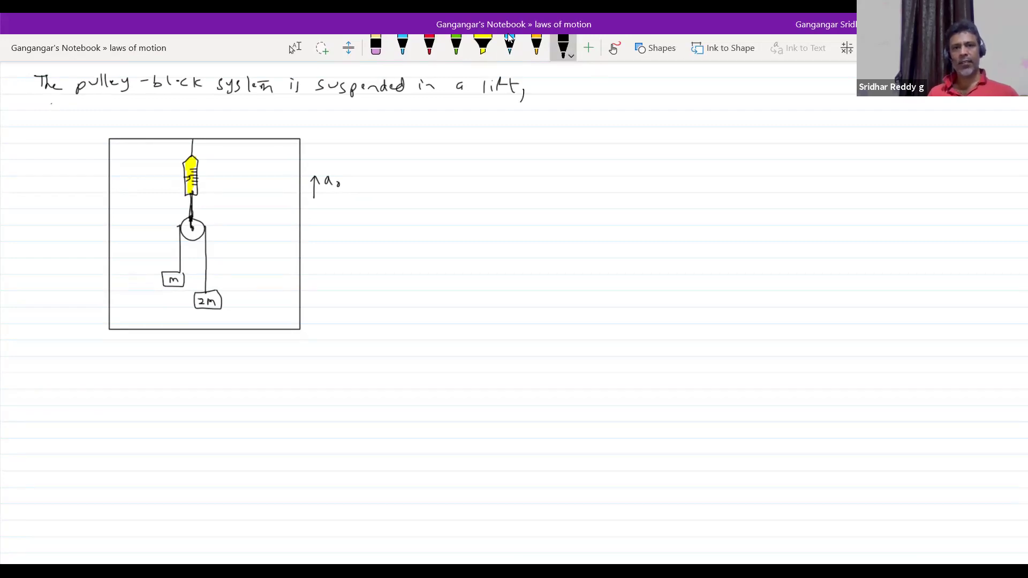
# Write the second line: 'which is ascending up with an acceleration a₀'.
pyautogui.moveTo(53, 106)
pyautogui.mouseDown()
pyautogui.moveTo(66, 116)
pyautogui.moveTo(70, 108)
pyautogui.mouseUp()
pyautogui.moveTo(75, 103)
pyautogui.mouseDown()
pyautogui.moveTo(81, 116)
pyautogui.moveTo(113, 115)
pyautogui.mouseUp()
pyautogui.moveTo(133, 108)
pyautogui.mouseDown()
pyautogui.moveTo(193, 118)
pyautogui.moveTo(236, 109)
pyautogui.moveTo(235, 123)
pyautogui.moveTo(275, 109)
pyautogui.mouseUp()
pyautogui.click(563, 47)
pyautogui.moveTo(280, 107); pyautogui.dragTo(333, 114)
pyautogui.moveTo(331, 107); pyautogui.dragTo(372, 117)
pyautogui.moveTo(375, 117); pyautogui.dragTo(413, 115)
pyautogui.moveTo(418, 111); pyautogui.dragTo(534, 119)
pyautogui.moveTo(538, 115); pyautogui.dragTo(541, 119)
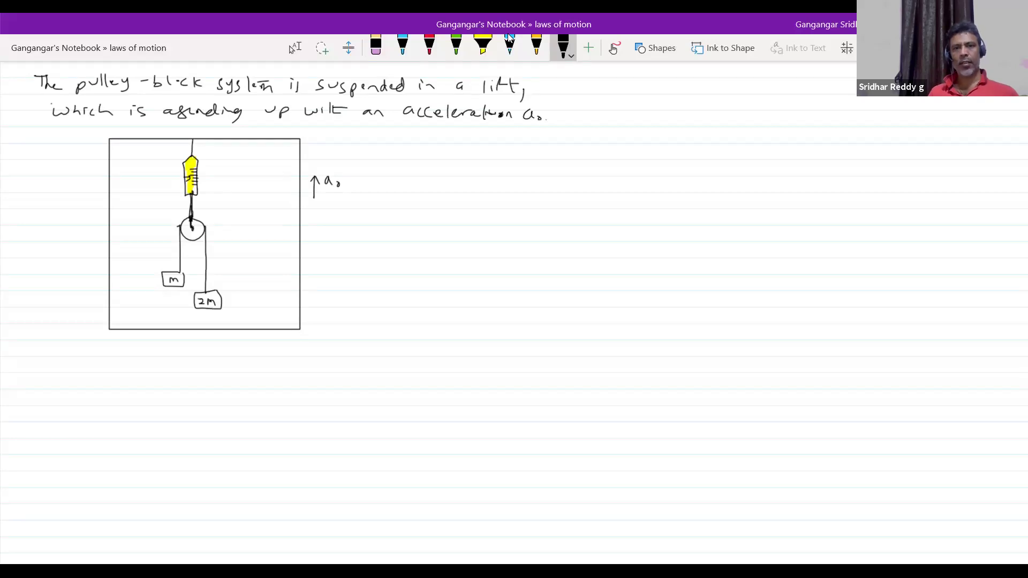
pyautogui.moveTo(375, 141)
pyautogui.mouseDown()
pyautogui.moveTo(375, 152)
pyautogui.moveTo(386, 142)
pyautogui.mouseUp()
# Write 'Find the reading of Spring balance' to the right of the diagram.
pyautogui.moveTo(396, 143); pyautogui.dragTo(450, 152)
pyautogui.moveTo(455, 146); pyautogui.dragTo(474, 153)
pyautogui.moveTo(480, 148)
pyautogui.mouseDown()
pyautogui.moveTo(498, 141)
pyautogui.moveTo(491, 152)
pyautogui.moveTo(522, 156)
pyautogui.moveTo(544, 140)
pyautogui.mouseUp()
pyautogui.moveTo(414, 171); pyautogui.dragTo(418, 170)
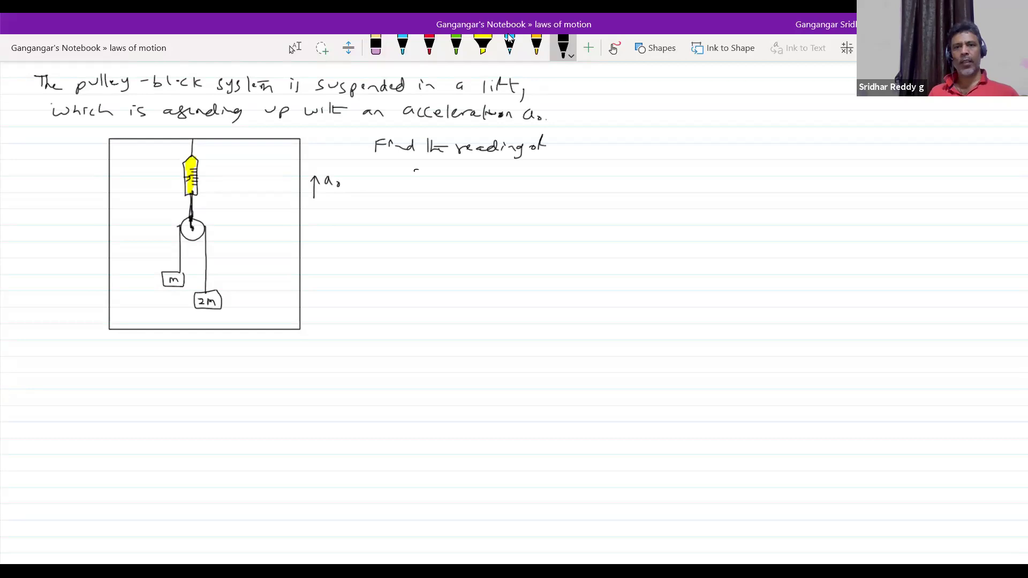
pyautogui.moveTo(416, 170); pyautogui.dragTo(423, 182)
pyautogui.moveTo(430, 177); pyautogui.dragTo(468, 179)
pyautogui.moveTo(479, 174); pyautogui.dragTo(542, 180)
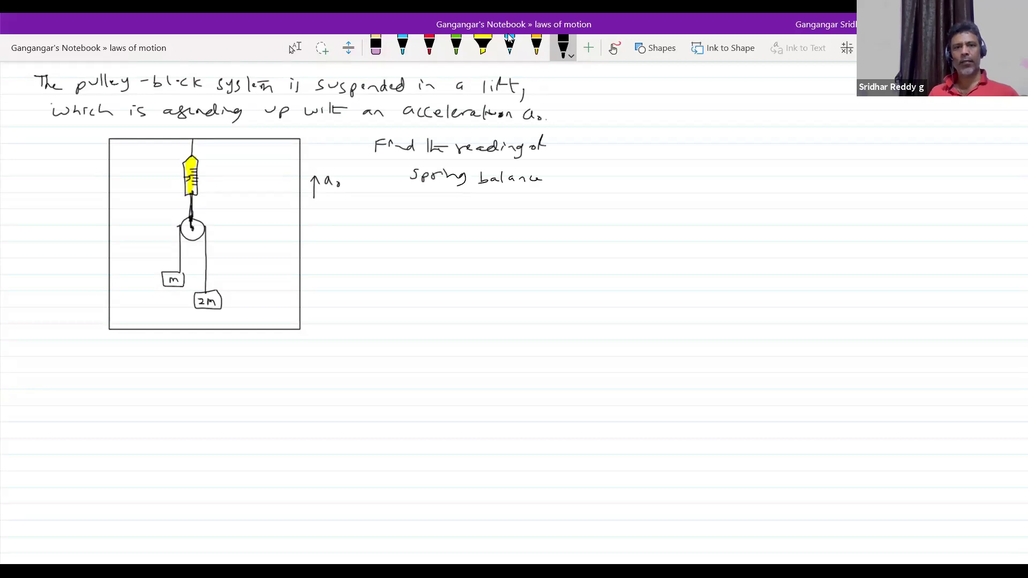
# Label the balance in the diagram 'spring balance'.
pyautogui.moveTo(212, 166); pyautogui.dragTo(212, 176)
pyautogui.moveTo(218, 168)
pyautogui.mouseDown()
pyautogui.moveTo(224, 178)
pyautogui.moveTo(234, 172)
pyautogui.mouseUp()
pyautogui.moveTo(235, 168)
pyautogui.mouseDown()
pyautogui.moveTo(249, 161)
pyautogui.moveTo(254, 175)
pyautogui.moveTo(229, 194)
pyautogui.mouseUp()
pyautogui.moveTo(233, 187); pyautogui.dragTo(238, 193)
pyautogui.moveTo(239, 181); pyautogui.dragTo(250, 191)
pyautogui.moveTo(252, 188); pyautogui.dragTo(259, 185)
pyautogui.moveTo(263, 184); pyautogui.dragTo(261, 188)
pyautogui.moveTo(267, 186); pyautogui.dragTo(272, 184)
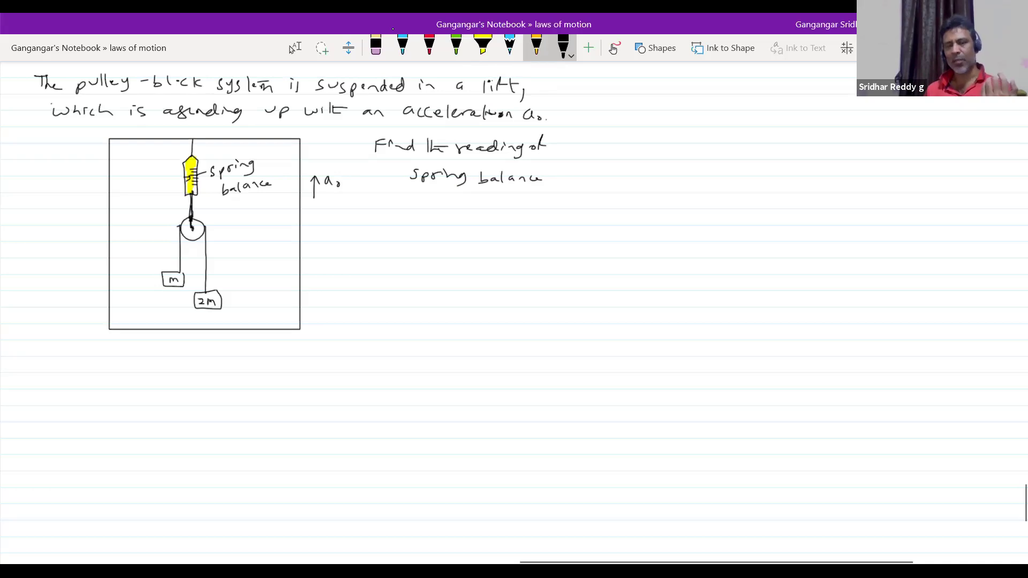
# Erase 'lift,' at the end of the first line and rewrite 'lift' without the comma.
pyautogui.press('Escape')
pyautogui.moveTo(524, 95)
pyautogui.mouseDown()
pyautogui.moveTo(480, 91)
pyautogui.moveTo(497, 90)
pyautogui.mouseUp()
pyautogui.moveTo(508, 78)
pyautogui.mouseDown()
pyautogui.moveTo(507, 89)
pyautogui.moveTo(514, 84)
pyautogui.mouseUp()
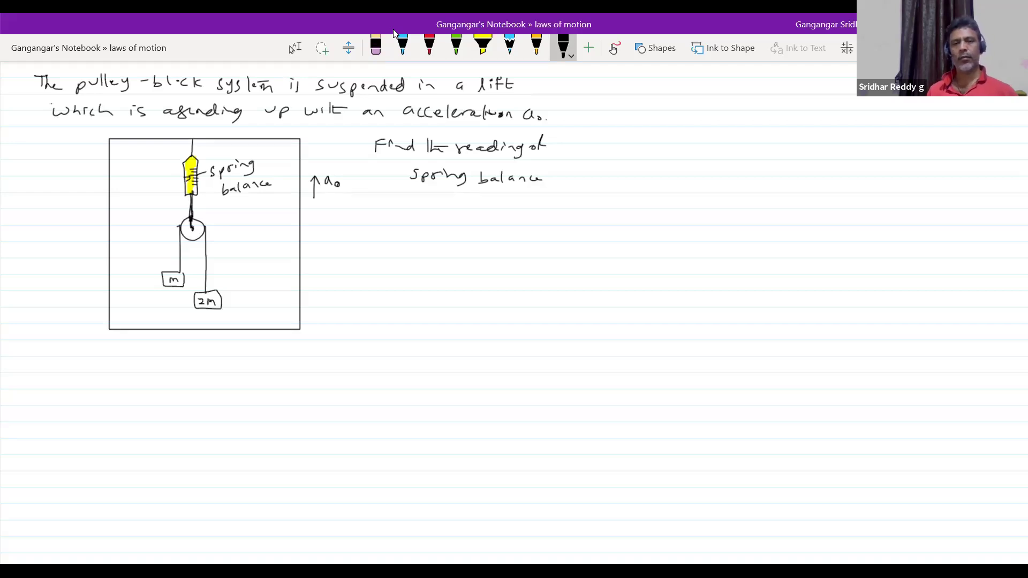
# Erase the lift's bottom edge and redraw it lower, extending the right side down.
pyautogui.click(376, 47)
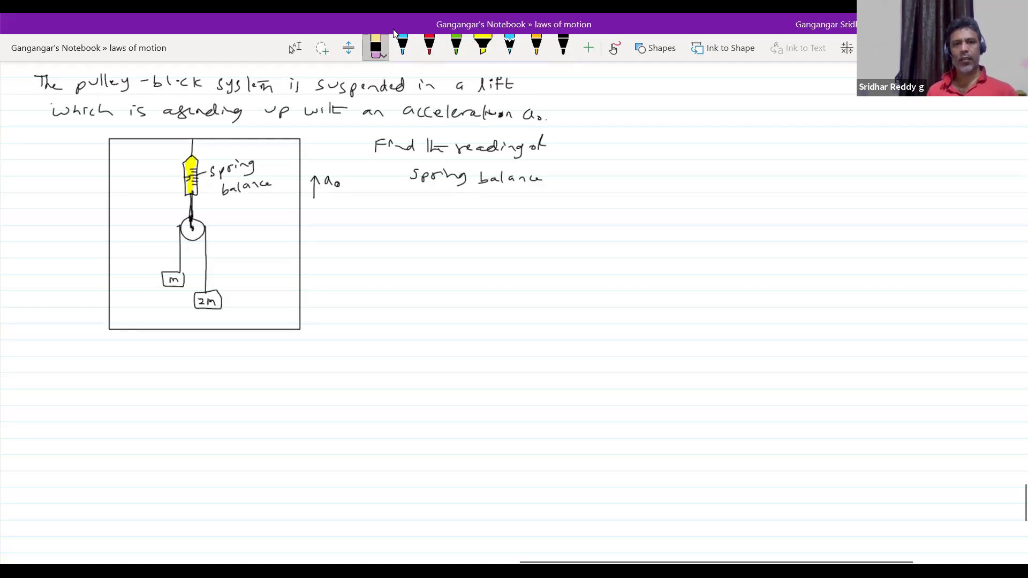
pyautogui.moveTo(296, 329); pyautogui.dragTo(149, 329)
pyautogui.moveTo(116, 329); pyautogui.dragTo(149, 329)
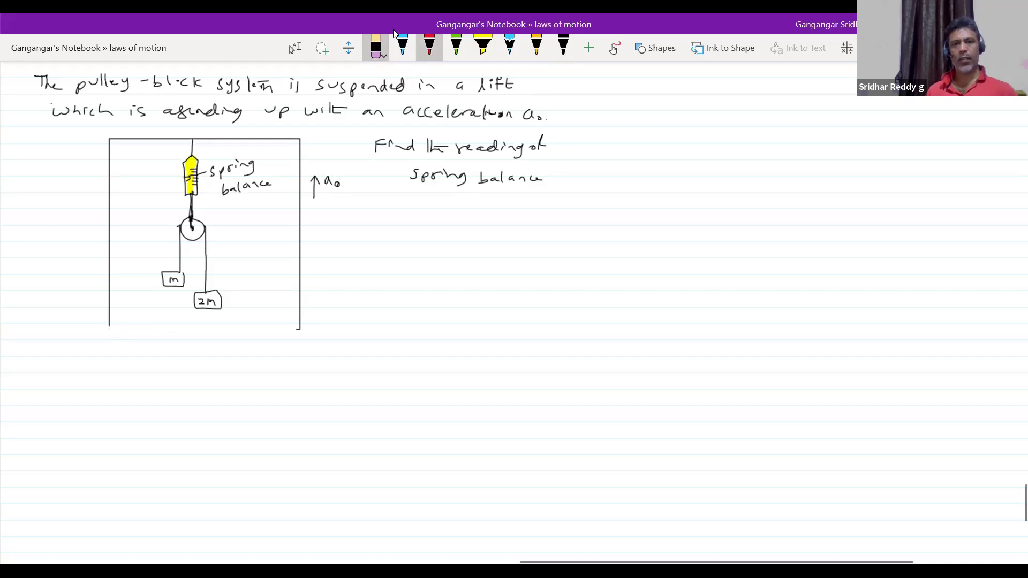
pyautogui.click(563, 47)
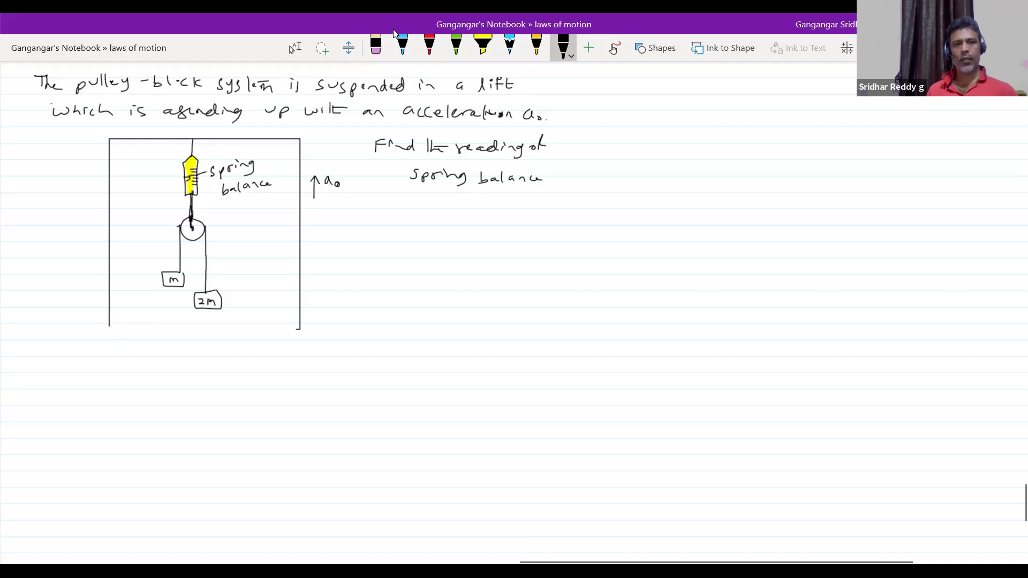
pyautogui.moveTo(109, 324); pyautogui.dragTo(291, 380)
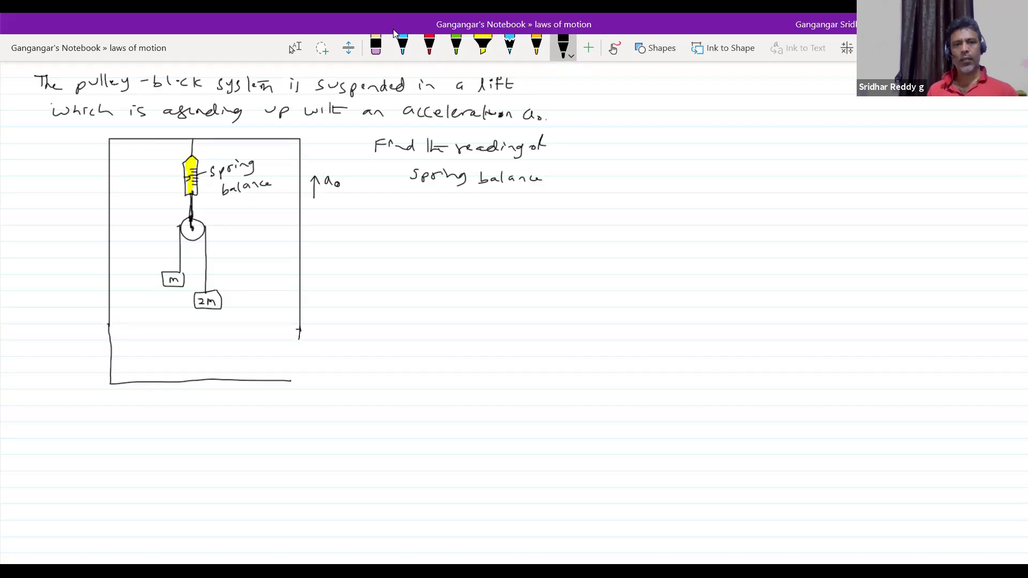
pyautogui.moveTo(299, 329)
pyautogui.mouseDown()
pyautogui.moveTo(300, 379)
pyautogui.moveTo(284, 380)
pyautogui.mouseUp()
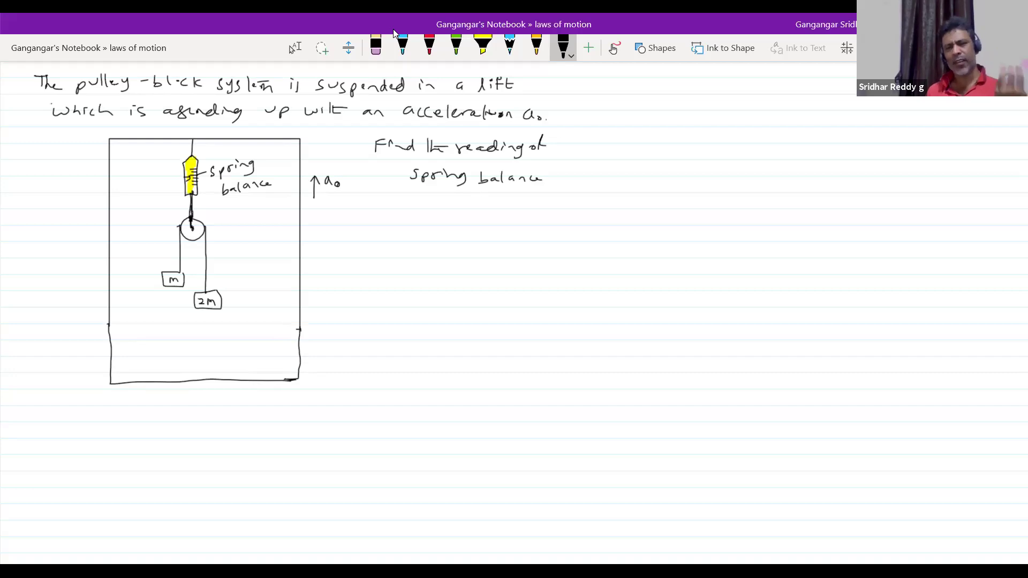
# Draw a black stick-figure observer standing on the lift floor at the bottom right.
pyautogui.click(535, 45)
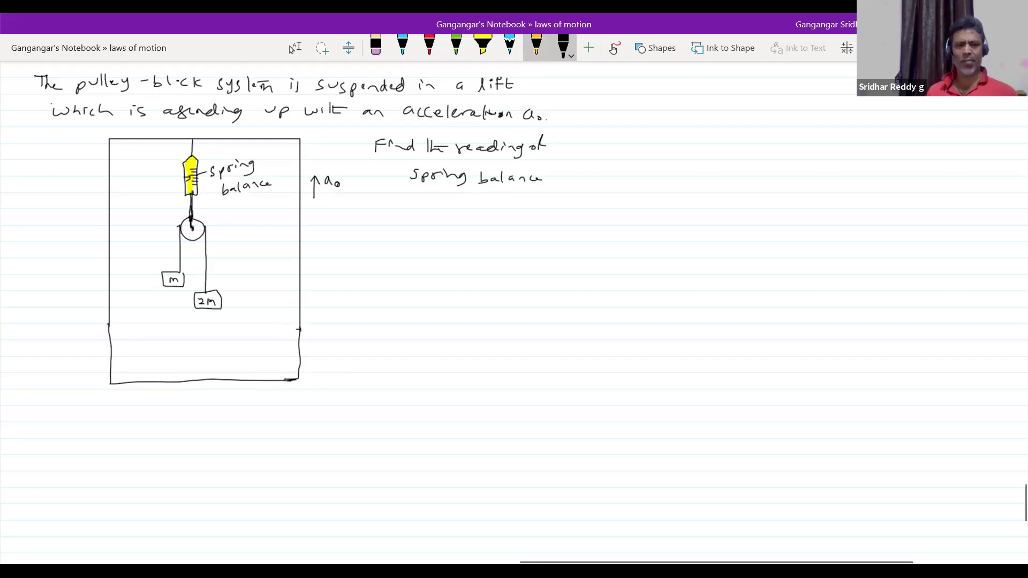
pyautogui.click(563, 45)
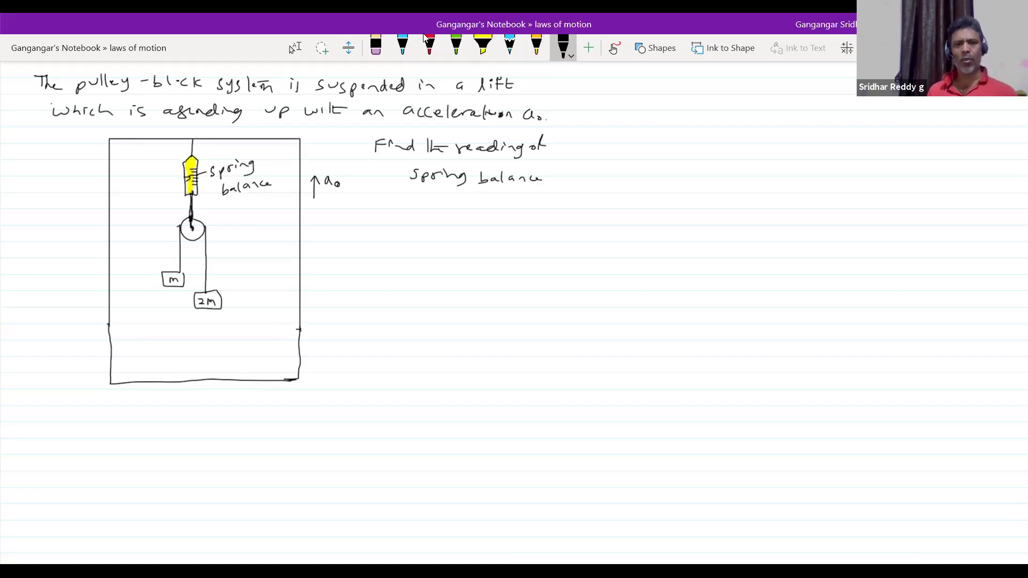
pyautogui.moveTo(276, 348); pyautogui.dragTo(284, 379)
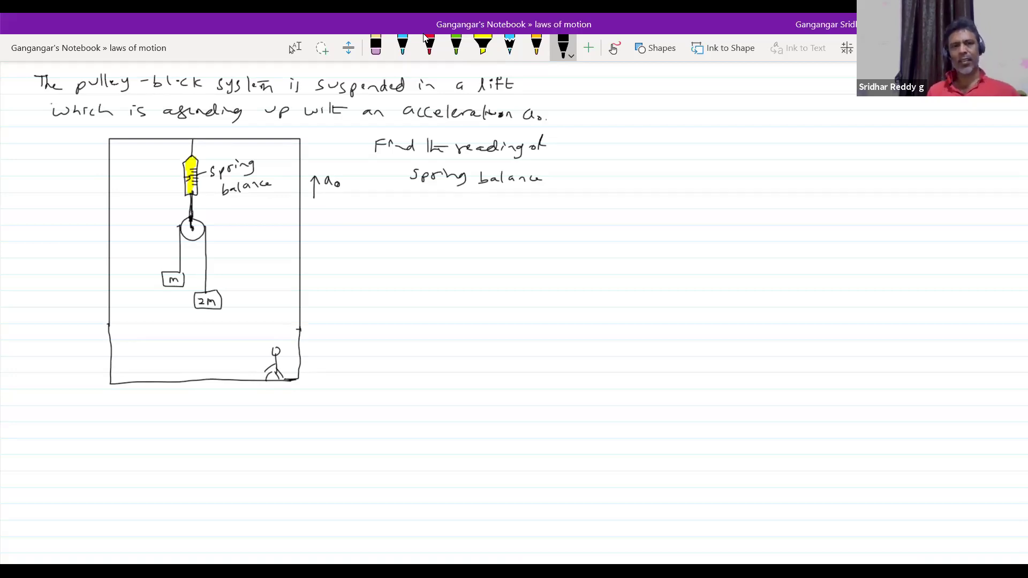
# Draw the mg weight arrow under block m and an upward tension T arrow above 2m.
pyautogui.moveTo(167, 289); pyautogui.dragTo(164, 319)
pyautogui.moveTo(173, 314)
pyautogui.mouseDown()
pyautogui.moveTo(169, 326)
pyautogui.moveTo(211, 326)
pyautogui.moveTo(231, 348)
pyautogui.mouseUp()
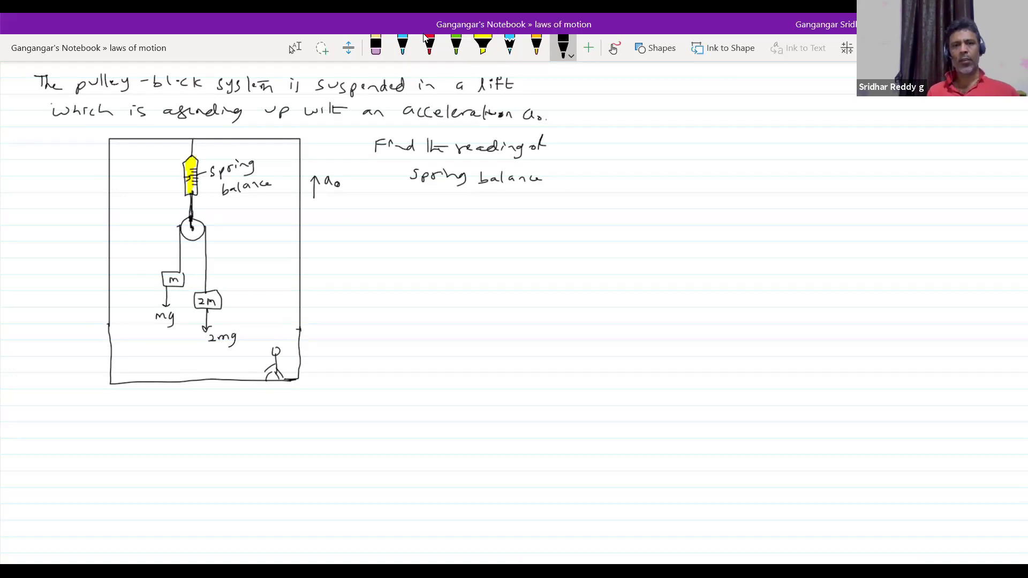
pyautogui.moveTo(201, 279); pyautogui.dragTo(227, 269)
pyautogui.moveTo(221, 271); pyautogui.dragTo(222, 281)
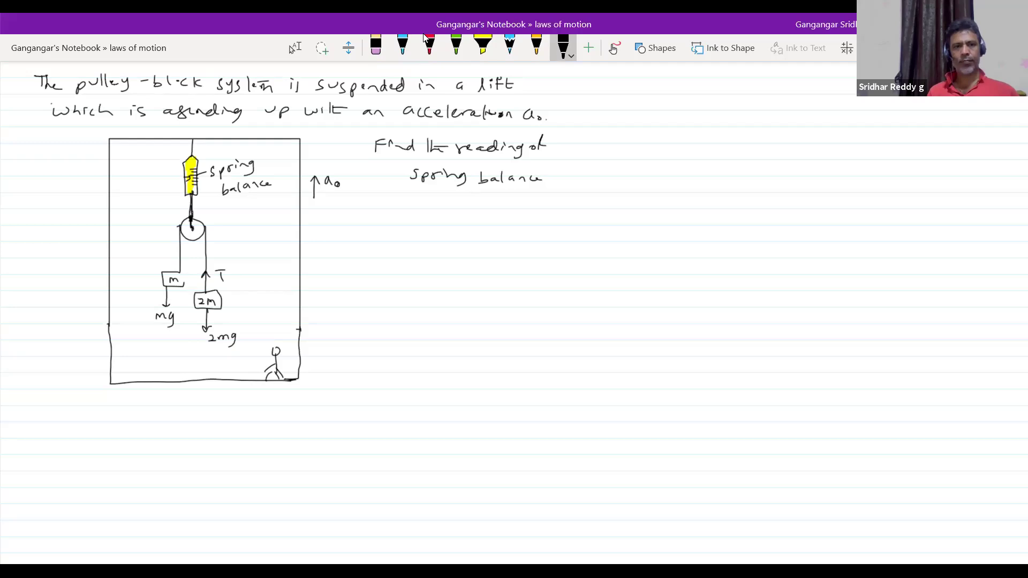
# Touch up block m and add tension T arrows along the left and right ropes.
pyautogui.moveTo(180, 272); pyautogui.dragTo(178, 287)
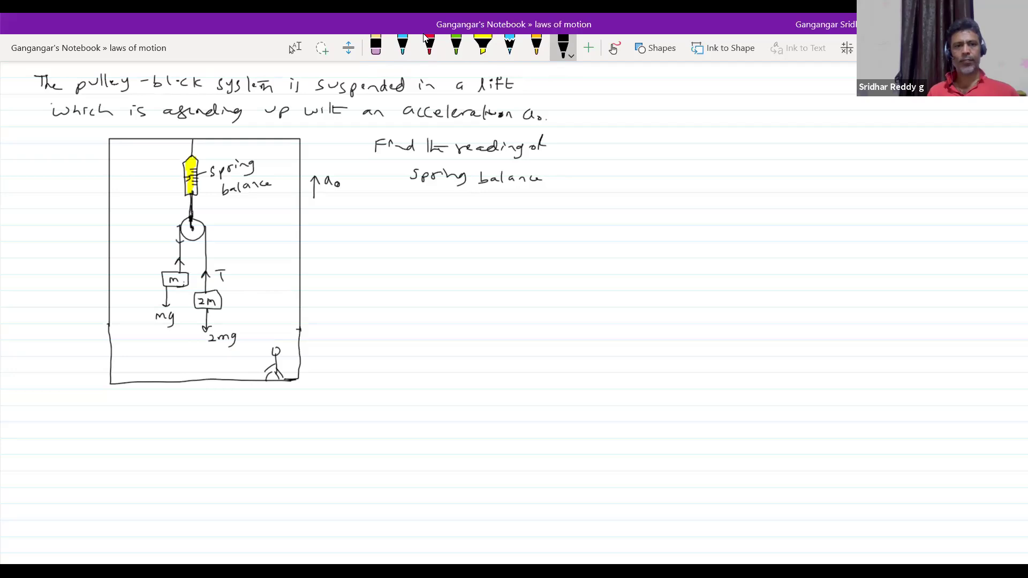
pyautogui.moveTo(161, 256); pyautogui.dragTo(168, 256)
pyautogui.moveTo(164, 257)
pyautogui.mouseDown()
pyautogui.moveTo(164, 265)
pyautogui.moveTo(168, 235)
pyautogui.mouseUp()
pyautogui.moveTo(163, 236)
pyautogui.mouseDown()
pyautogui.moveTo(164, 246)
pyautogui.moveTo(210, 241)
pyautogui.mouseUp()
pyautogui.moveTo(216, 242); pyautogui.dragTo(222, 240)
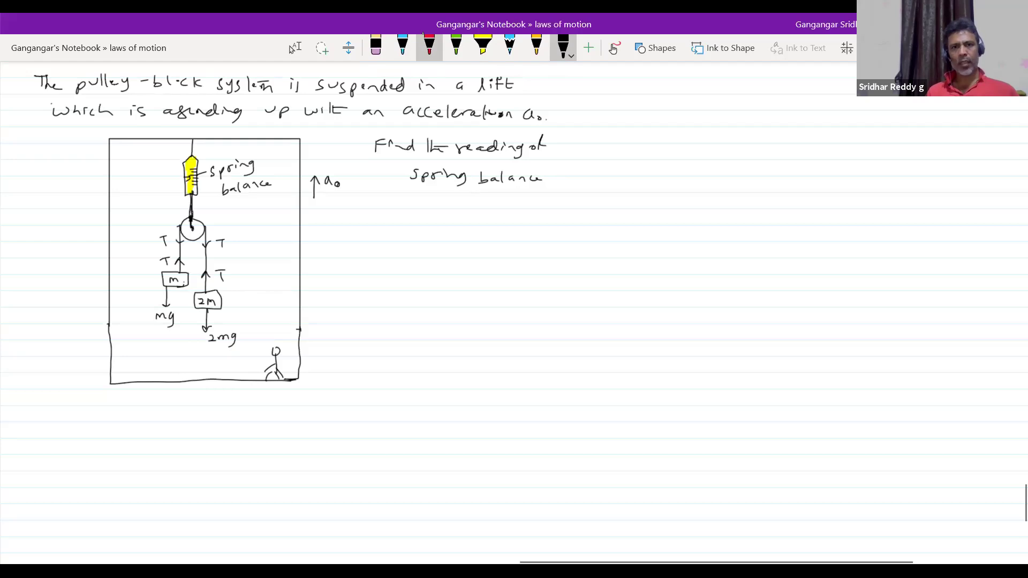
# Draw a red 2T force arrow above the pulley and erase the messy arrowhead and stray marks.
pyautogui.click(428, 46)
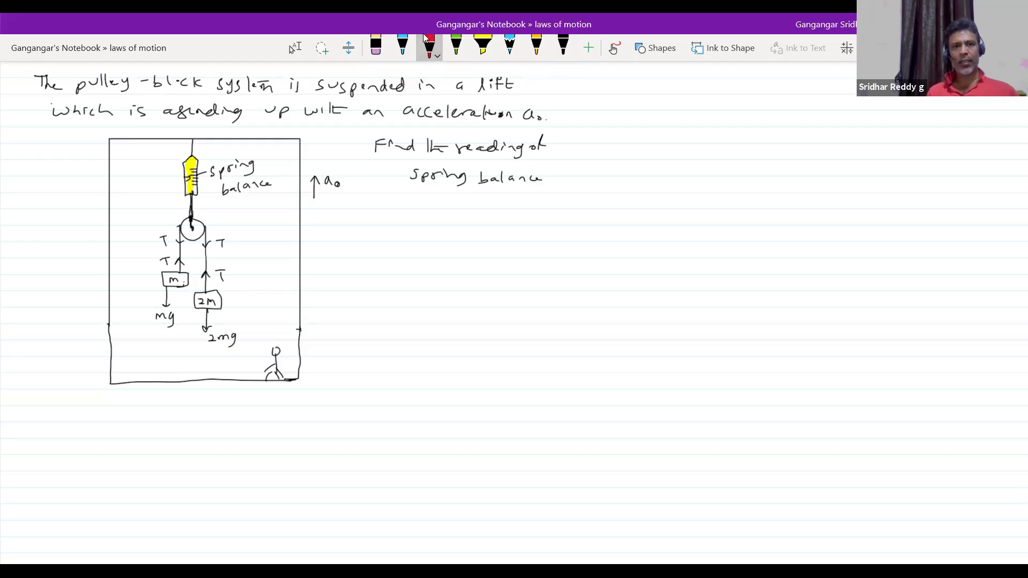
pyautogui.moveTo(184, 209); pyautogui.dragTo(221, 204)
pyautogui.moveTo(217, 204); pyautogui.dragTo(217, 212)
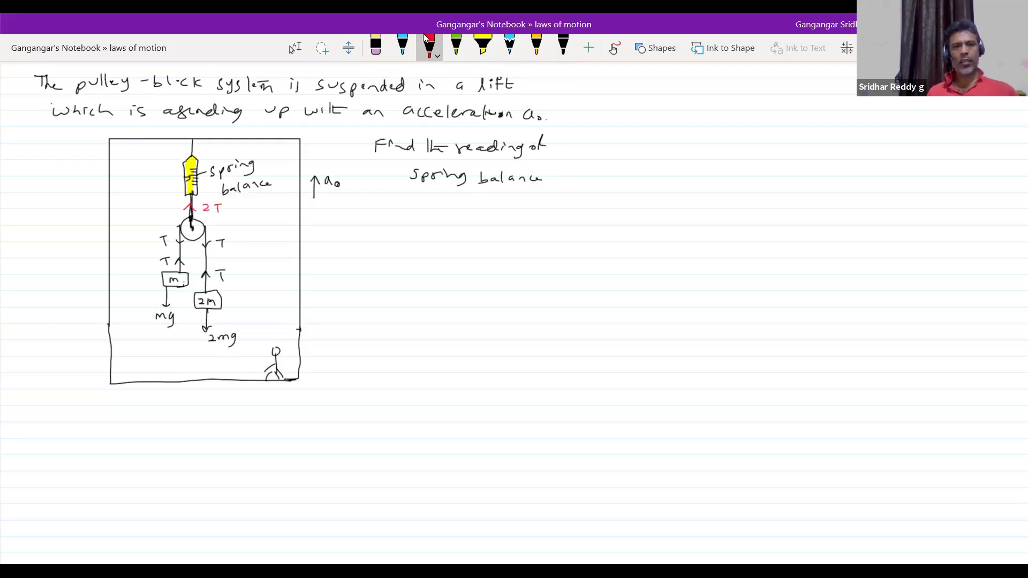
pyautogui.moveTo(188, 206); pyautogui.dragTo(195, 207)
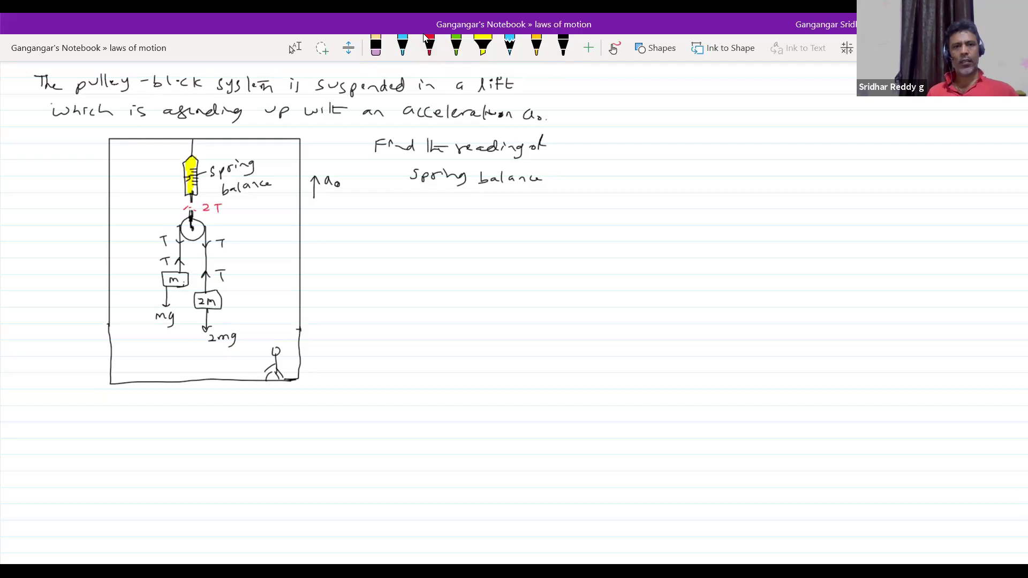
pyautogui.click(424, 37)
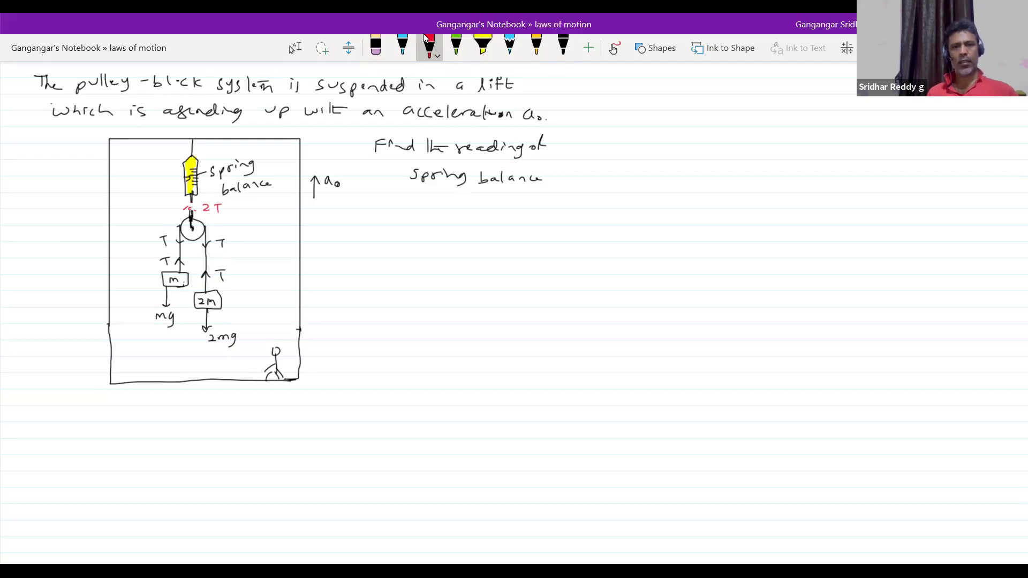
pyautogui.moveTo(192, 214)
pyautogui.mouseDown()
pyautogui.moveTo(186, 209)
pyautogui.moveTo(190, 215)
pyautogui.mouseUp()
pyautogui.click(425, 37)
# Redraw the pulley's top arc in black and add a red arrowhead beside the 2T label.
pyautogui.click(563, 47)
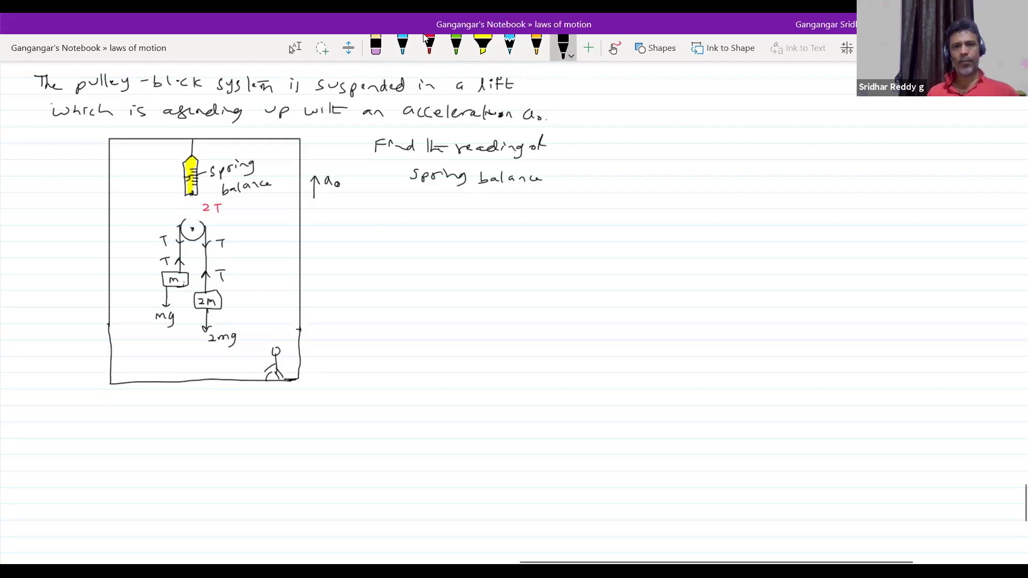
pyautogui.moveTo(187, 220)
pyautogui.mouseDown()
pyautogui.moveTo(200, 221)
pyautogui.moveTo(191, 219)
pyautogui.mouseUp()
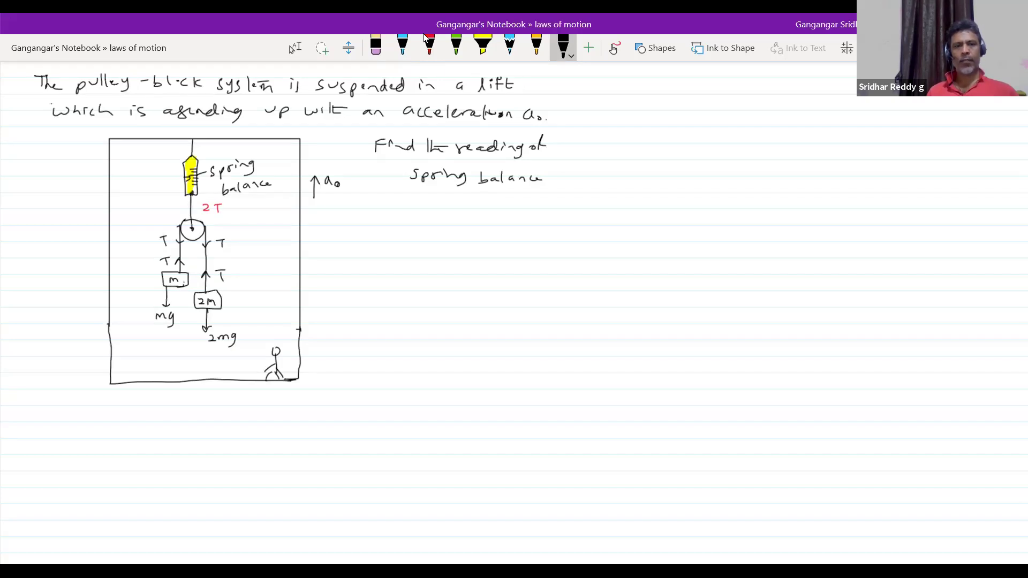
pyautogui.click(427, 40)
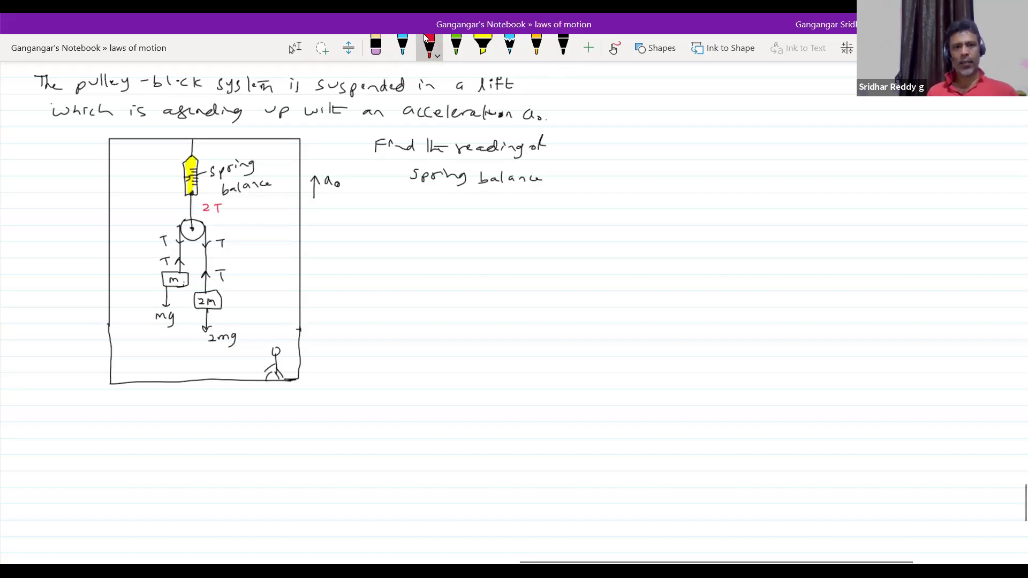
pyautogui.moveTo(187, 215); pyautogui.dragTo(196, 214)
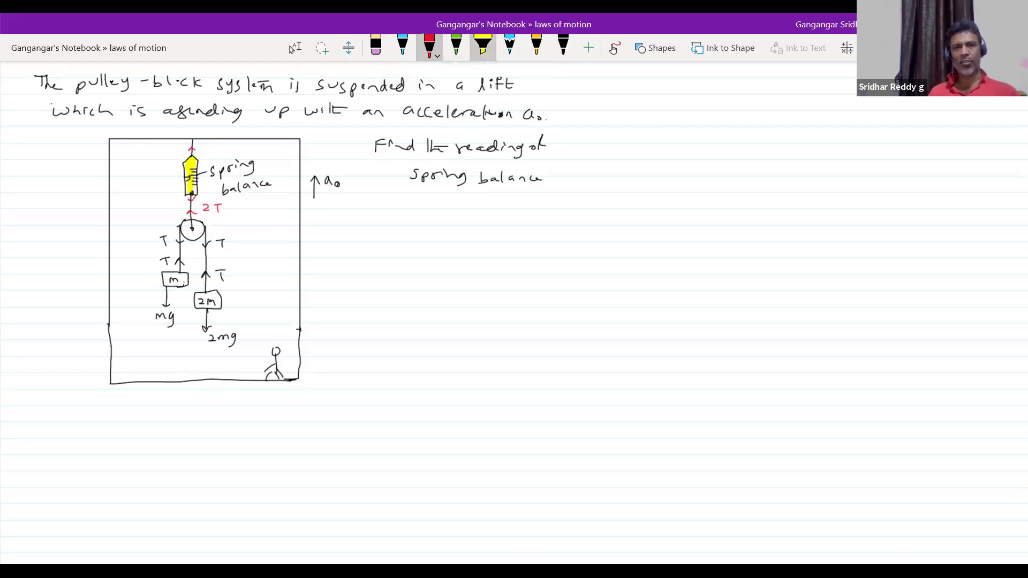
pyautogui.click(402, 46)
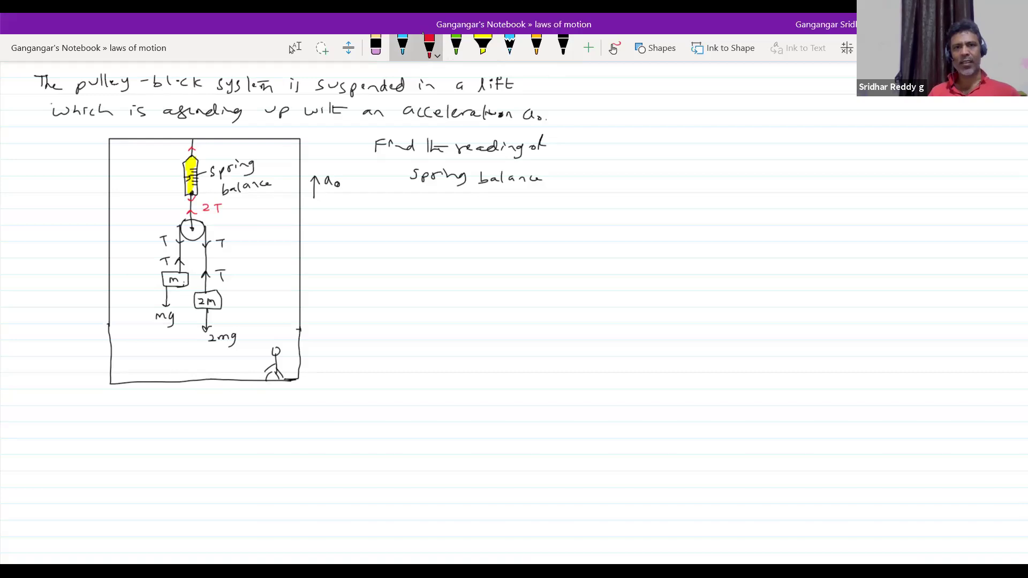
pyautogui.click(425, 38)
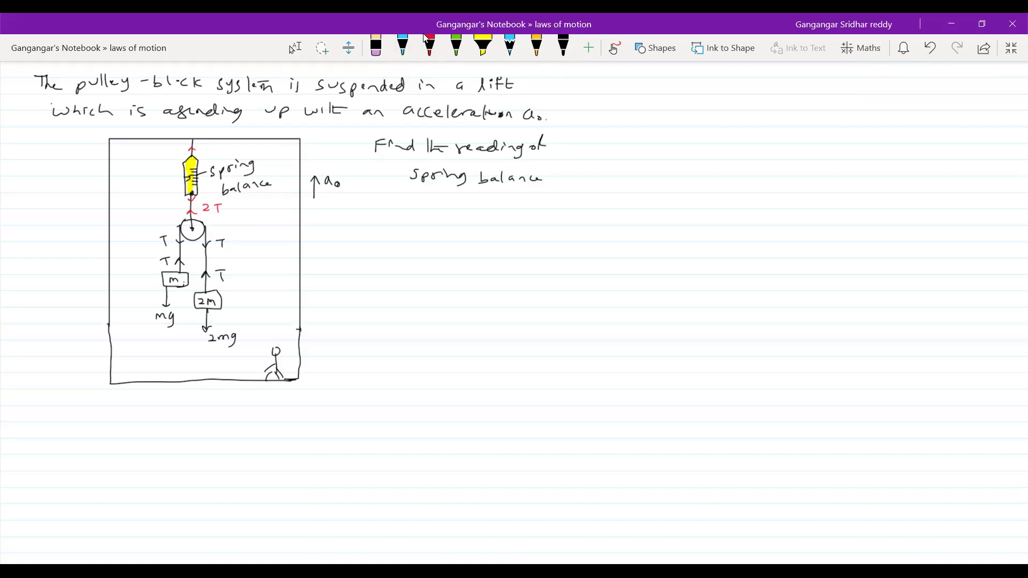
# Erase the old mg arrow under block m and redraw it in black.
pyautogui.moveTo(166, 300); pyautogui.dragTo(170, 315)
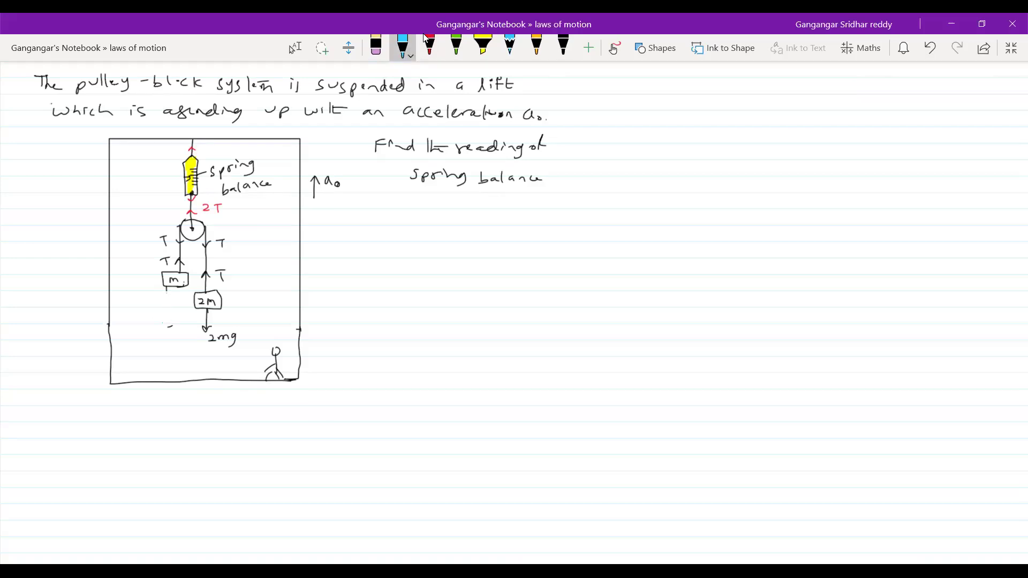
pyautogui.moveTo(167, 295); pyautogui.dragTo(171, 327)
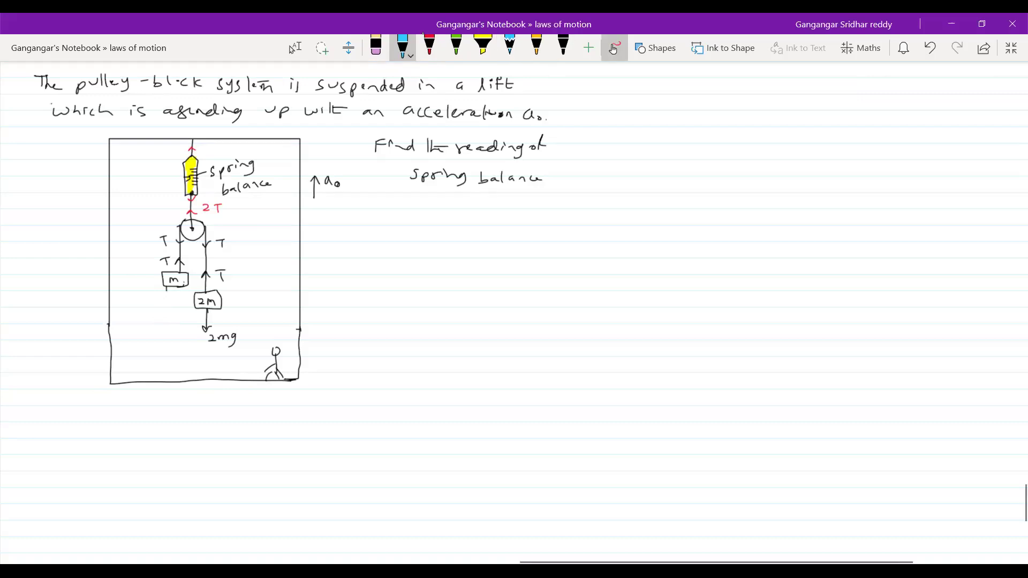
pyautogui.click(563, 48)
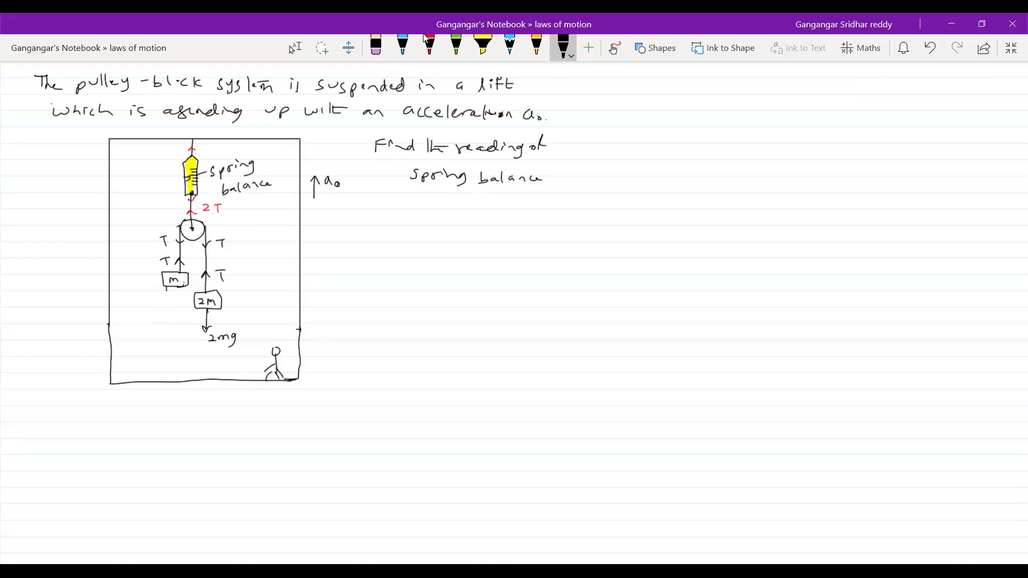
pyautogui.moveTo(177, 290); pyautogui.dragTo(181, 327)
# Draw cyan downward pseudo-force arrows labelled ma₀ beside block m and 2ma₀ beside block 2m.
pyautogui.click(403, 47)
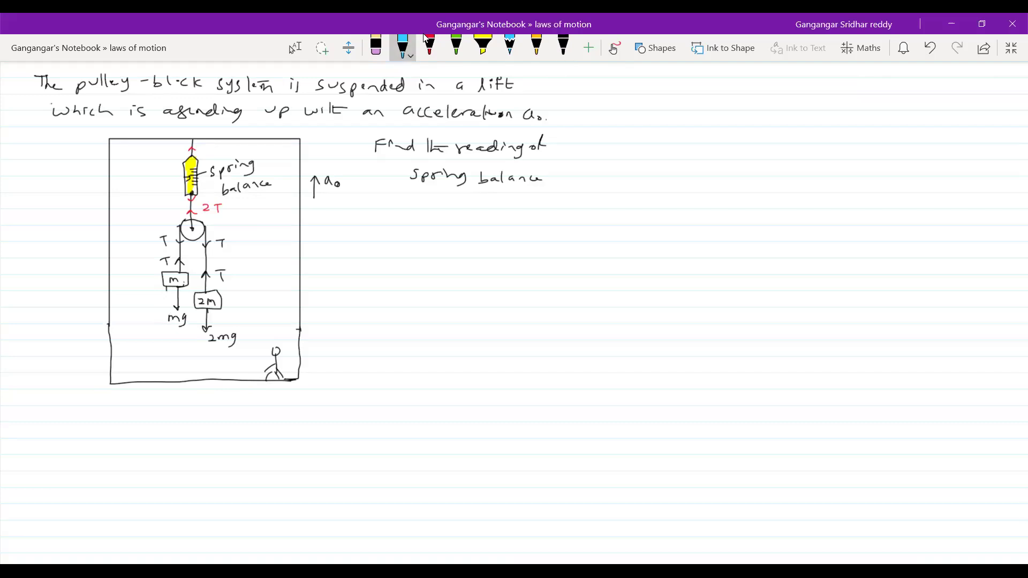
pyautogui.moveTo(166, 289)
pyautogui.mouseDown()
pyautogui.moveTo(165, 306)
pyautogui.moveTo(139, 309)
pyautogui.moveTo(145, 317)
pyautogui.mouseUp()
pyautogui.moveTo(147, 312); pyautogui.dragTo(151, 317)
pyautogui.moveTo(153, 314); pyautogui.dragTo(156, 317)
pyautogui.moveTo(218, 309)
pyautogui.mouseDown()
pyautogui.moveTo(217, 328)
pyautogui.moveTo(231, 323)
pyautogui.mouseUp()
pyautogui.moveTo(232, 322); pyautogui.dragTo(250, 321)
pyautogui.moveTo(256, 316); pyautogui.dragTo(256, 319)
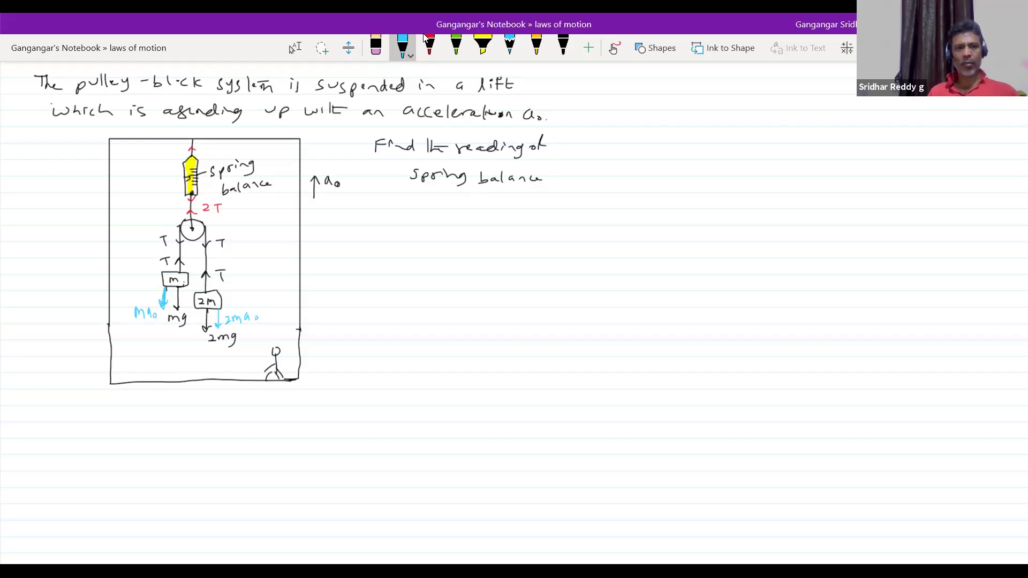
pyautogui.moveTo(219, 310); pyautogui.dragTo(217, 323)
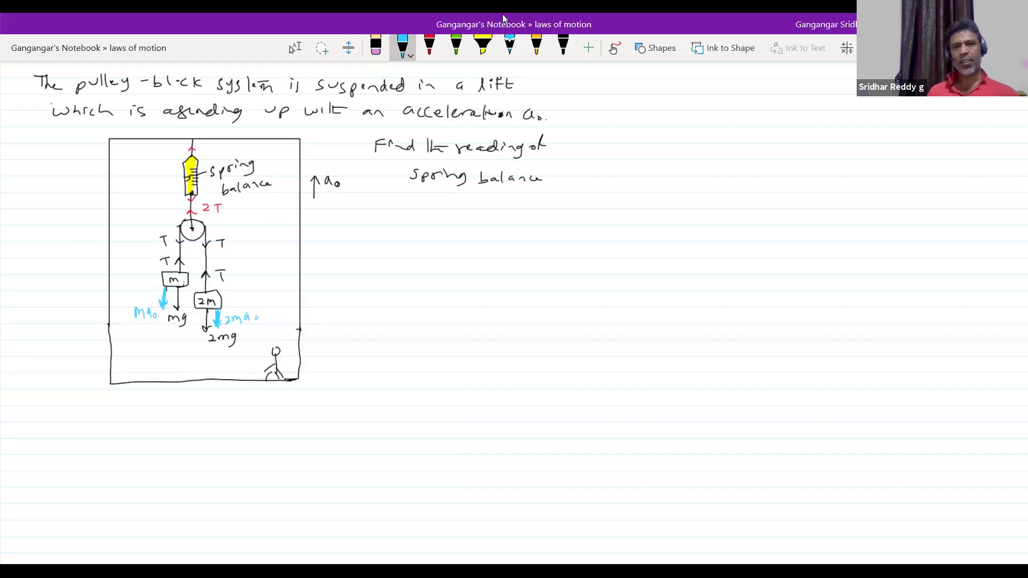
pyautogui.click(563, 38)
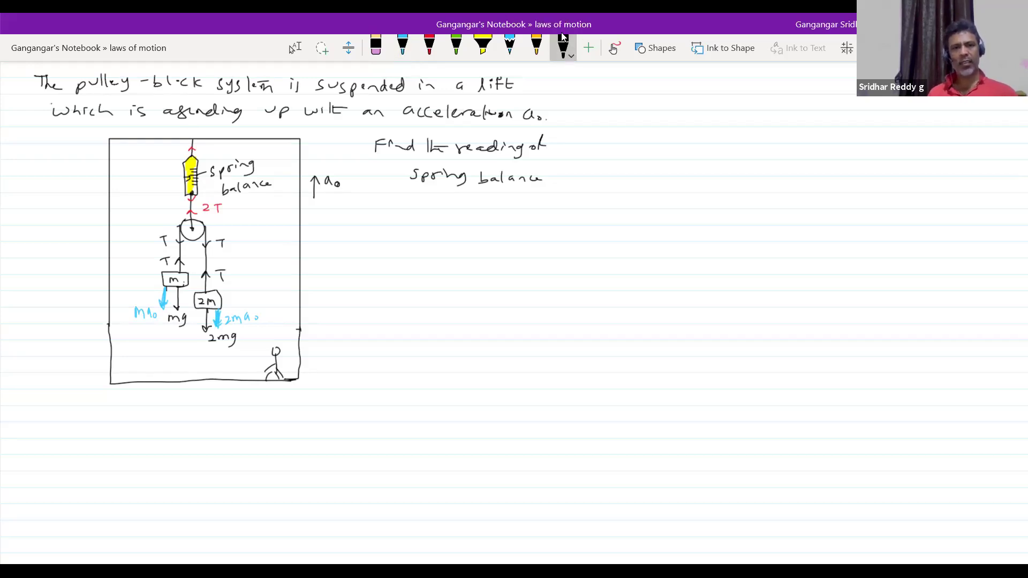
# Finish 2mg + 2ma₀ − T = 2ma, mark a↑ on block m, and erase a stray stroke.
pyautogui.moveTo(356, 228); pyautogui.dragTo(381, 234)
pyautogui.moveTo(390, 230)
pyautogui.mouseDown()
pyautogui.moveTo(385, 241)
pyautogui.moveTo(406, 233)
pyautogui.mouseUp()
pyautogui.moveTo(406, 230)
pyautogui.mouseDown()
pyautogui.moveTo(405, 240)
pyautogui.moveTo(425, 237)
pyautogui.mouseUp()
pyautogui.moveTo(429, 235); pyautogui.dragTo(451, 236)
pyautogui.moveTo(458, 230); pyautogui.dragTo(500, 225)
pyautogui.moveTo(495, 226); pyautogui.dragTo(493, 240)
pyautogui.moveTo(503, 229); pyautogui.dragTo(513, 228)
pyautogui.click(530, 227)
pyautogui.moveTo(503, 235); pyautogui.dragTo(554, 232)
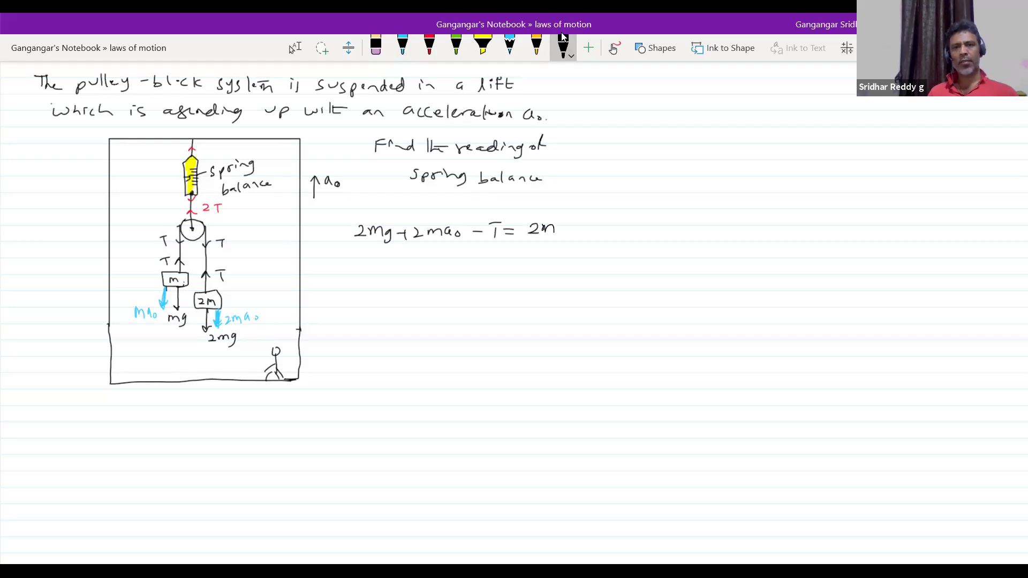
pyautogui.moveTo(250, 281)
pyautogui.mouseDown()
pyautogui.moveTo(250, 296)
pyautogui.moveTo(267, 296)
pyautogui.mouseUp()
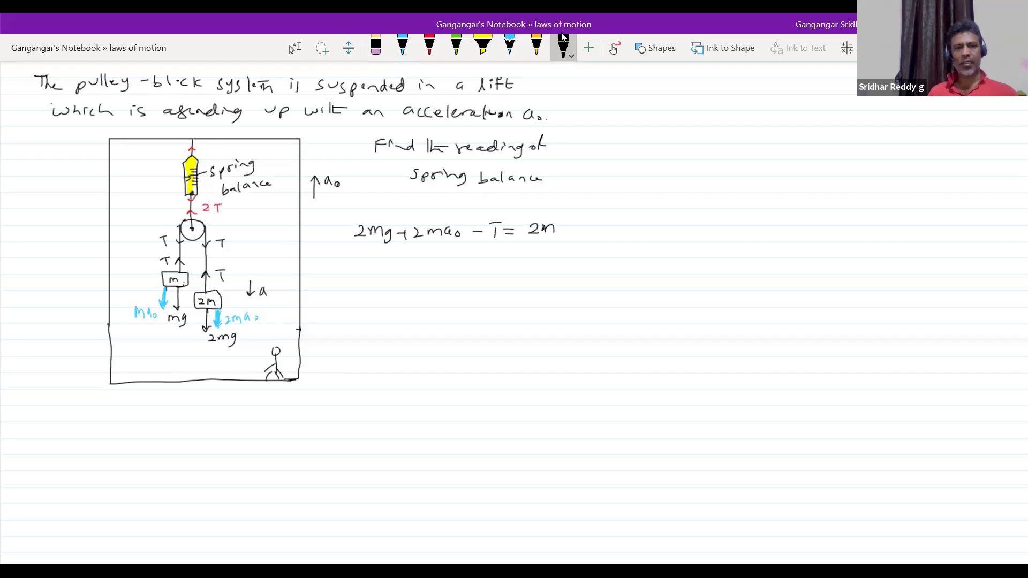
pyautogui.moveTo(123, 263); pyautogui.dragTo(125, 272)
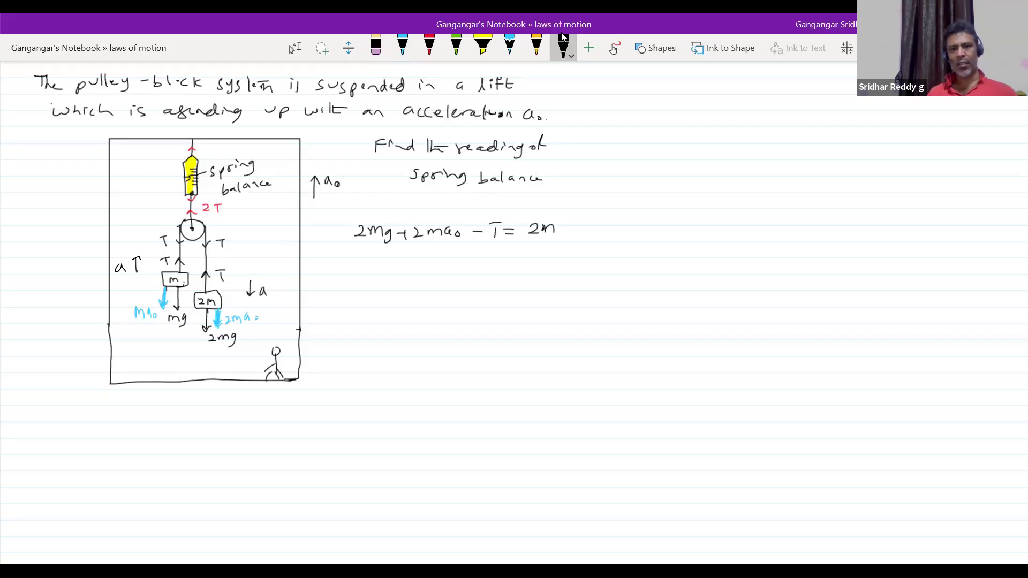
pyautogui.moveTo(542, 228); pyautogui.dragTo(572, 237)
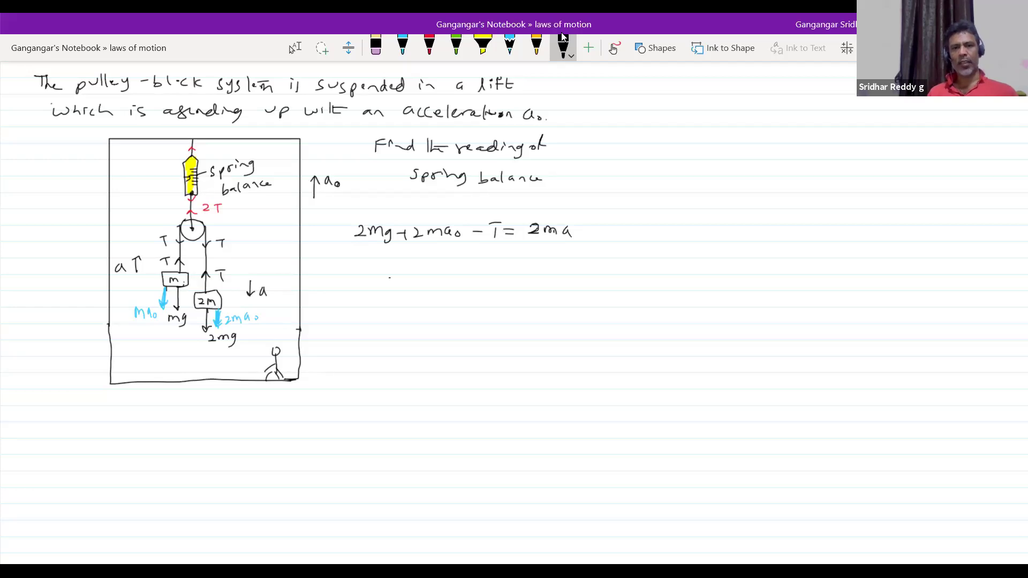
# Write block m's equation T − mg − ma₀ = ma.
pyautogui.moveTo(390, 277); pyautogui.dragTo(402, 277)
pyautogui.moveTo(397, 277); pyautogui.dragTo(397, 290)
pyautogui.moveTo(416, 282); pyautogui.dragTo(427, 283)
pyautogui.moveTo(429, 288); pyautogui.dragTo(451, 294)
pyautogui.moveTo(460, 284); pyautogui.dragTo(514, 289)
pyautogui.moveTo(523, 286); pyautogui.dragTo(535, 285)
pyautogui.moveTo(525, 289); pyautogui.dragTo(580, 288)
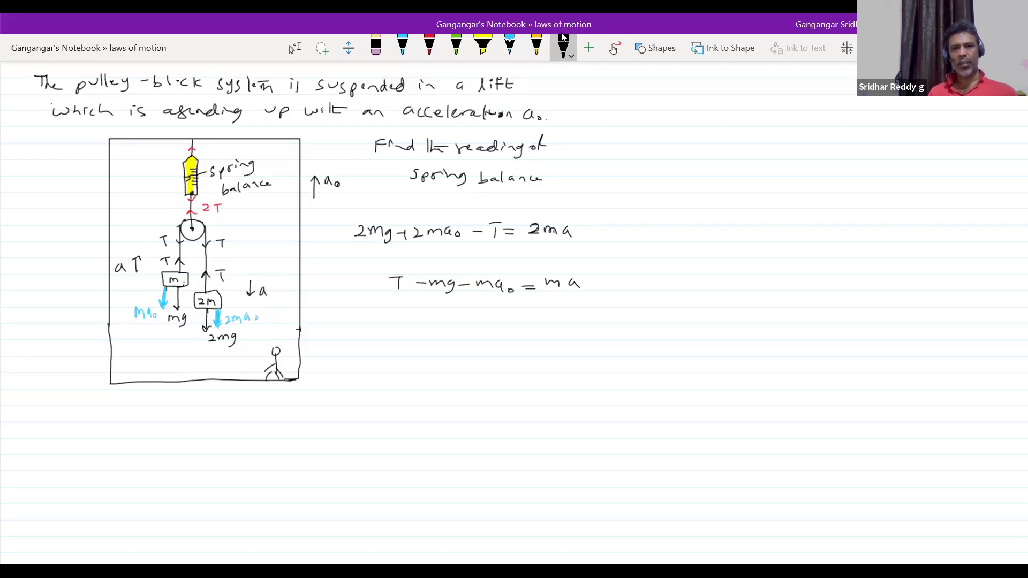
# Add the two equations to get mg + ma₀ = 3ma, fixing the sign after mg.
pyautogui.moveTo(373, 338); pyautogui.dragTo(390, 347)
pyautogui.moveTo(407, 335); pyautogui.dragTo(417, 336)
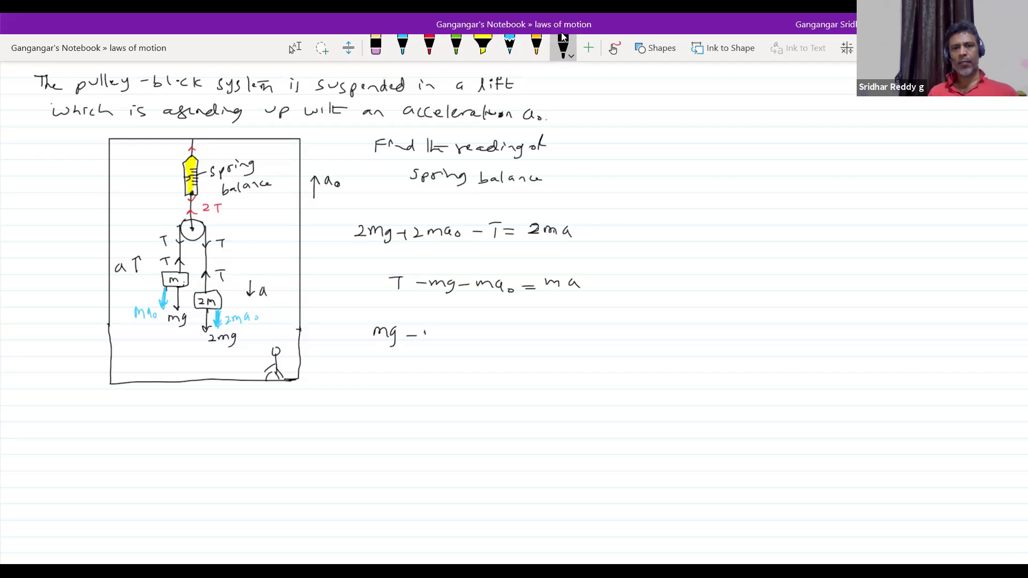
pyautogui.moveTo(408, 336); pyautogui.dragTo(416, 336)
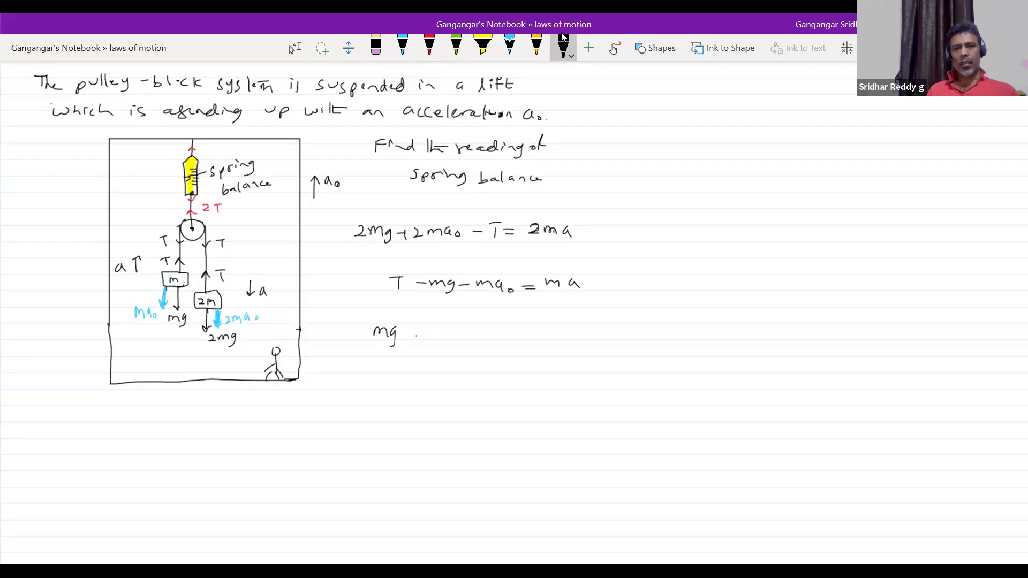
pyautogui.moveTo(408, 333); pyautogui.dragTo(419, 333)
pyautogui.moveTo(413, 327)
pyautogui.mouseDown()
pyautogui.moveTo(413, 338)
pyautogui.moveTo(435, 330)
pyautogui.mouseUp()
pyautogui.moveTo(443, 328); pyautogui.dragTo(479, 329)
pyautogui.moveTo(468, 337); pyautogui.dragTo(479, 336)
pyautogui.moveTo(495, 328); pyautogui.dragTo(494, 342)
pyautogui.moveTo(506, 339); pyautogui.dragTo(522, 339)
pyautogui.moveTo(535, 329); pyautogui.dragTo(537, 339)
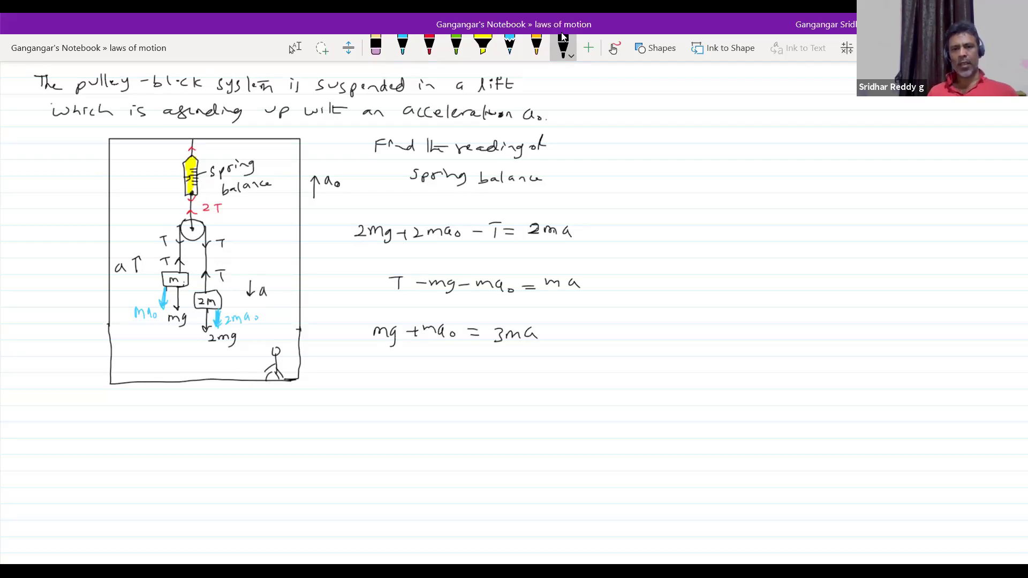
# Begin the expression a = to solve for acceleration.
pyautogui.moveTo(433, 376); pyautogui.dragTo(434, 386)
pyautogui.moveTo(442, 377); pyautogui.dragTo(456, 376)
pyautogui.moveTo(442, 383); pyautogui.dragTo(508, 380)
# Write a = (g + a₀)/3.
pyautogui.click(479, 372)
pyautogui.moveTo(503, 374); pyautogui.dragTo(504, 385)
pyautogui.moveTo(517, 375); pyautogui.dragTo(524, 393)
pyautogui.moveTo(505, 397); pyautogui.dragTo(508, 409)
pyautogui.moveTo(533, 370); pyautogui.dragTo(533, 403)
pyautogui.moveTo(483, 362); pyautogui.dragTo(480, 406)
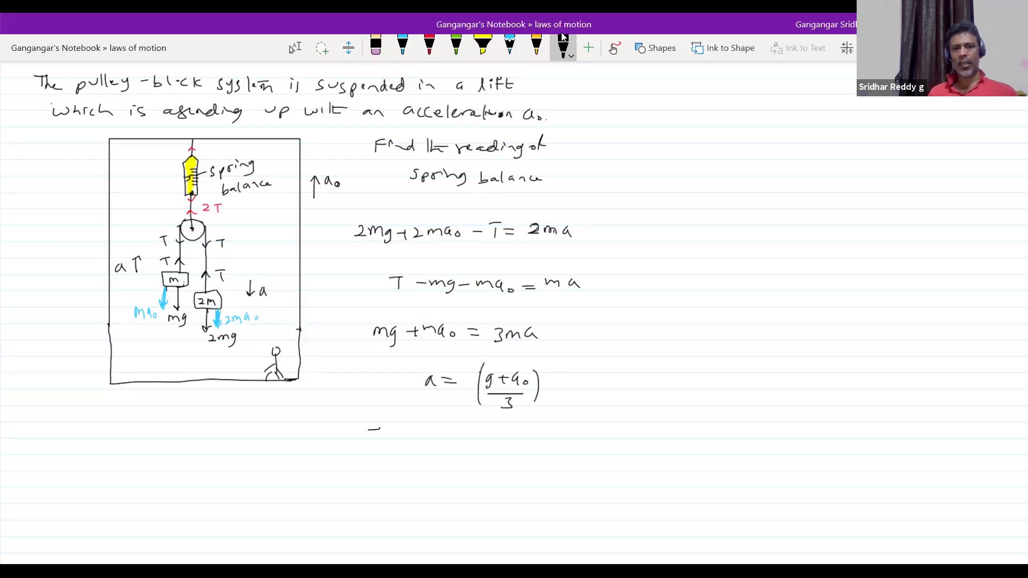
# Substitute a into block m's equation, giving T − mg − ma₀ = m(g + a₀)/3.
pyautogui.moveTo(374, 429); pyautogui.dragTo(374, 443)
pyautogui.moveTo(385, 436); pyautogui.dragTo(428, 444)
pyautogui.moveTo(441, 436); pyautogui.dragTo(447, 436)
pyautogui.moveTo(456, 435); pyautogui.dragTo(522, 436)
pyautogui.moveTo(538, 440); pyautogui.dragTo(562, 443)
pyautogui.moveTo(578, 428)
pyautogui.mouseDown()
pyautogui.moveTo(574, 439)
pyautogui.moveTo(588, 436)
pyautogui.mouseUp()
pyautogui.moveTo(583, 432); pyautogui.dragTo(599, 435)
pyautogui.moveTo(605, 434); pyautogui.dragTo(608, 445)
pyautogui.moveTo(586, 452); pyautogui.dragTo(584, 461)
pyautogui.moveTo(607, 416); pyautogui.dragTo(611, 453)
# Solve for the tension: T = 4m/3 (g + a₀).
pyautogui.moveTo(360, 481); pyautogui.dragTo(373, 482)
pyautogui.moveTo(367, 482); pyautogui.dragTo(367, 496)
pyautogui.moveTo(381, 484); pyautogui.dragTo(391, 485)
pyautogui.moveTo(381, 490); pyautogui.dragTo(390, 491)
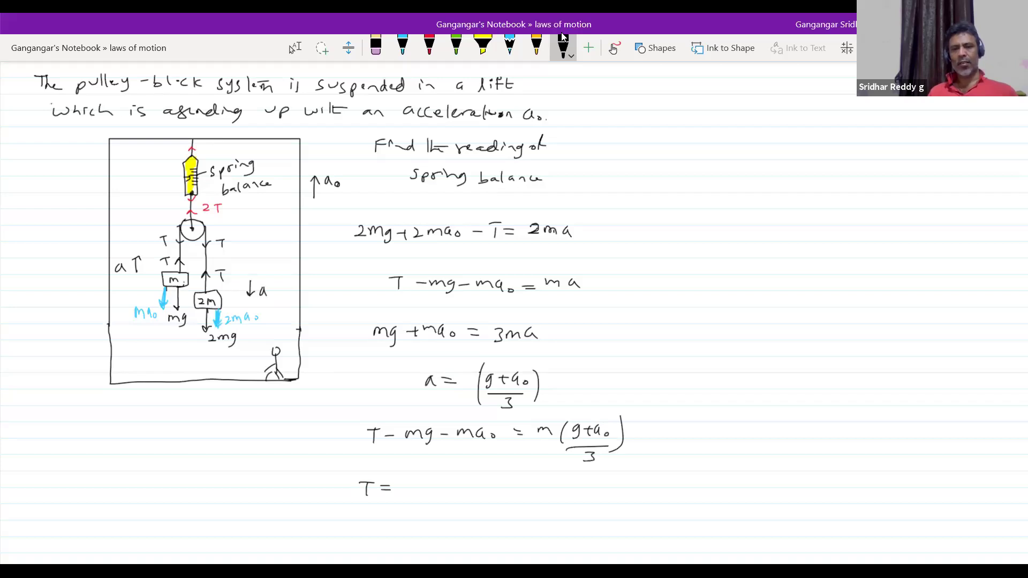
pyautogui.moveTo(417, 481); pyautogui.dragTo(435, 498)
pyautogui.moveTo(421, 504)
pyautogui.mouseDown()
pyautogui.moveTo(429, 512)
pyautogui.moveTo(450, 500)
pyautogui.mouseUp()
pyautogui.moveTo(460, 486); pyautogui.dragTo(455, 500)
pyautogui.moveTo(465, 491); pyautogui.dragTo(476, 491)
pyautogui.moveTo(470, 485)
pyautogui.mouseDown()
pyautogui.moveTo(470, 498)
pyautogui.moveTo(490, 490)
pyautogui.mouseUp()
pyautogui.moveTo(499, 481); pyautogui.dragTo(500, 499)
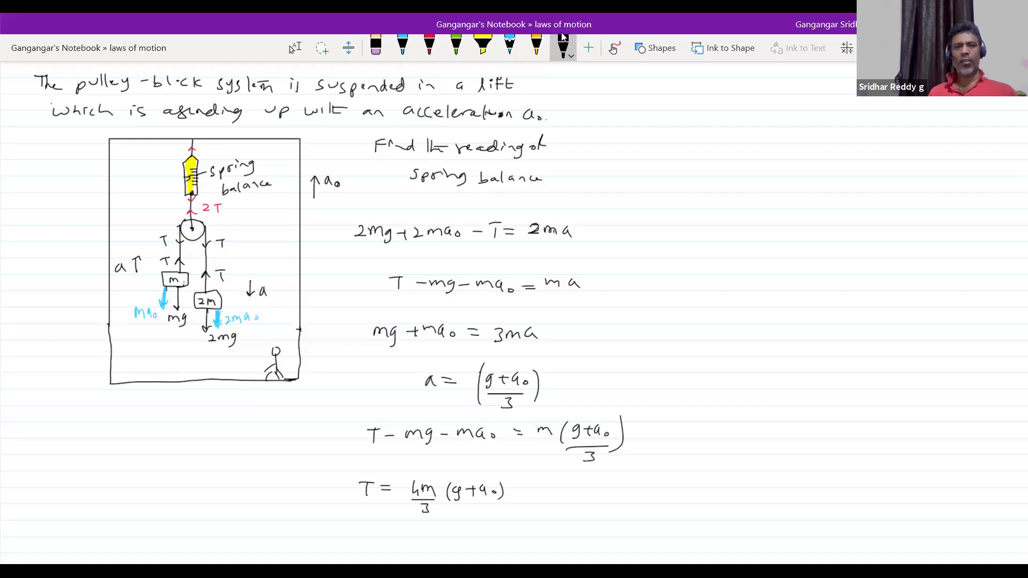
# Write 'Reading of spring balance = S_b' below the diagram.
pyautogui.moveTo(84, 435); pyautogui.dragTo(85, 450)
pyautogui.moveTo(84, 437)
pyautogui.mouseDown()
pyautogui.moveTo(99, 449)
pyautogui.moveTo(137, 432)
pyautogui.moveTo(155, 453)
pyautogui.mouseUp()
pyautogui.click(113, 441)
pyautogui.moveTo(87, 464); pyautogui.dragTo(90, 468)
pyautogui.moveTo(94, 464); pyautogui.dragTo(104, 459)
pyautogui.moveTo(118, 464); pyautogui.dragTo(122, 476)
pyautogui.moveTo(123, 464); pyautogui.dragTo(150, 477)
pyautogui.moveTo(107, 485)
pyautogui.mouseDown()
pyautogui.moveTo(105, 497)
pyautogui.moveTo(123, 495)
pyautogui.mouseUp()
pyautogui.moveTo(126, 485); pyautogui.dragTo(127, 494)
pyautogui.moveTo(136, 488); pyautogui.dragTo(159, 494)
pyautogui.moveTo(161, 488); pyautogui.dragTo(170, 493)
pyautogui.moveTo(179, 459); pyautogui.dragTo(188, 458)
pyautogui.moveTo(179, 463); pyautogui.dragTo(229, 458)
pyautogui.click(206, 464)
# Complete the reading as 2T = 8m/3 (g + a₀).
pyautogui.moveTo(221, 464); pyautogui.dragTo(248, 464)
pyautogui.moveTo(256, 453); pyautogui.dragTo(270, 452)
pyautogui.moveTo(263, 453)
pyautogui.mouseDown()
pyautogui.moveTo(237, 488)
pyautogui.moveTo(260, 502)
pyautogui.mouseUp()
pyautogui.moveTo(248, 507); pyautogui.dragTo(245, 519)
pyautogui.moveTo(269, 487); pyautogui.dragTo(269, 504)
pyautogui.moveTo(278, 489)
pyautogui.mouseDown()
pyautogui.moveTo(274, 505)
pyautogui.moveTo(297, 493)
pyautogui.mouseUp()
pyautogui.moveTo(291, 488); pyautogui.dragTo(295, 498)
pyautogui.moveTo(304, 492); pyautogui.dragTo(306, 495)
pyautogui.moveTo(319, 485)
pyautogui.mouseDown()
pyautogui.moveTo(321, 502)
pyautogui.moveTo(269, 502)
pyautogui.mouseUp()
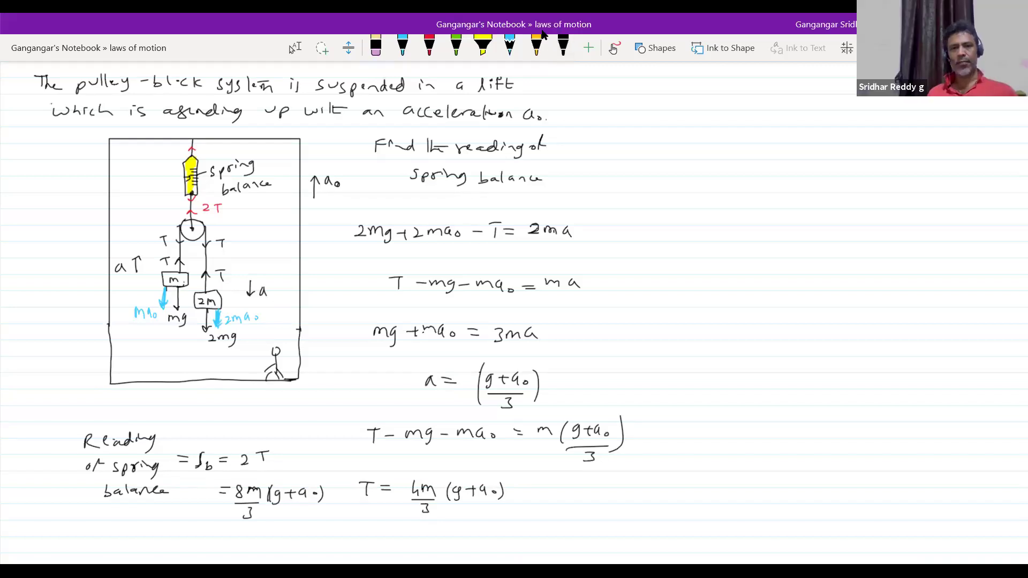
# Erase the messy m in mg + ma₀ and switch back to the black pen to rewrite it.
pyautogui.moveTo(422, 329); pyautogui.dragTo(431, 334)
pyautogui.click(563, 47)
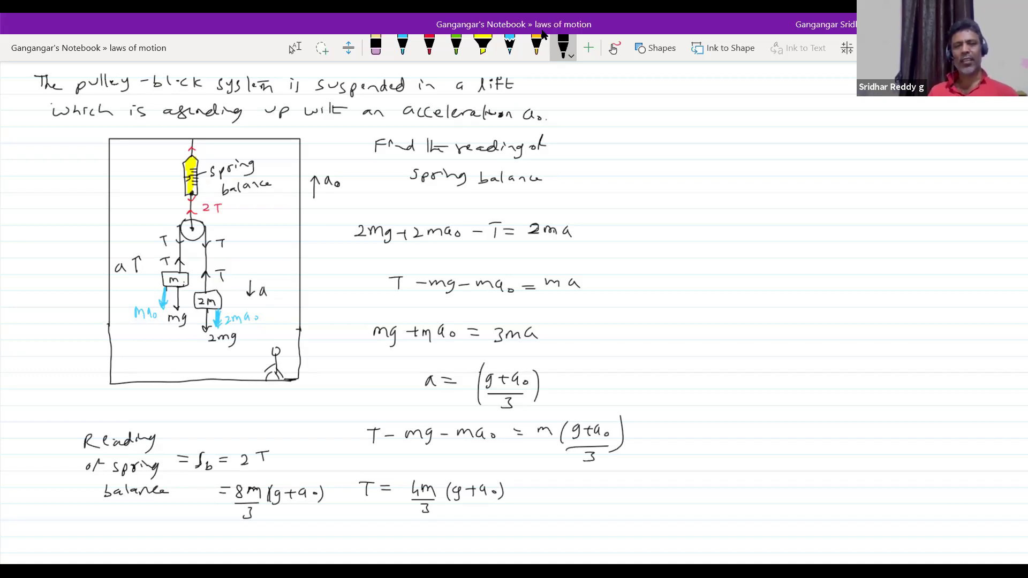
# Write F = mā with a vector bar right of the equations and circle it.
pyautogui.moveTo(707, 219); pyautogui.dragTo(709, 233)
pyautogui.moveTo(705, 216); pyautogui.dragTo(764, 224)
pyautogui.moveTo(779, 217); pyautogui.dragTo(789, 212)
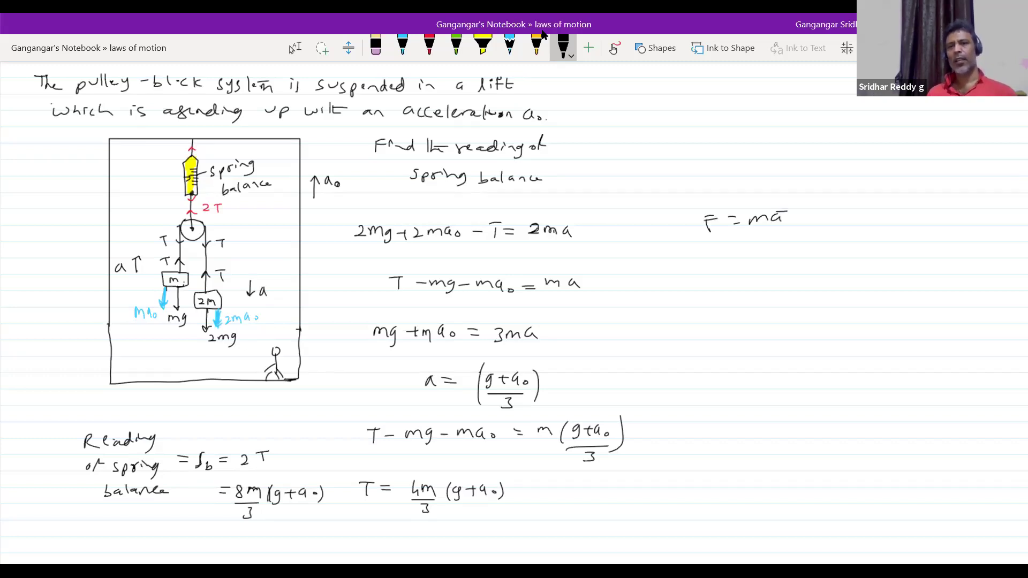
pyautogui.moveTo(749, 182)
pyautogui.mouseDown()
pyautogui.moveTo(714, 184)
pyautogui.moveTo(779, 185)
pyautogui.mouseUp()
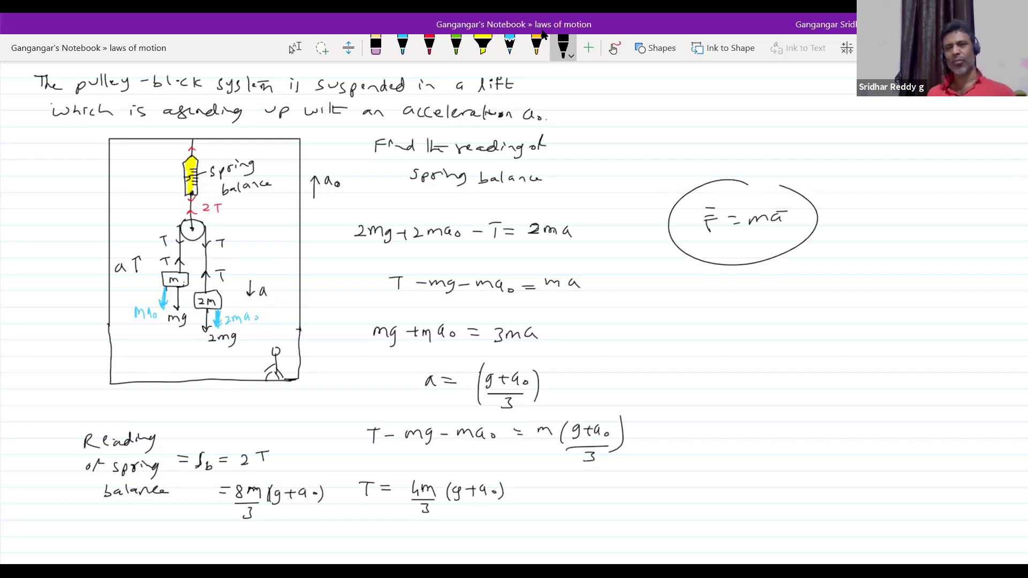
pyautogui.moveTo(742, 243)
pyautogui.mouseDown()
pyautogui.moveTo(784, 259)
pyautogui.moveTo(782, 272)
pyautogui.mouseUp()
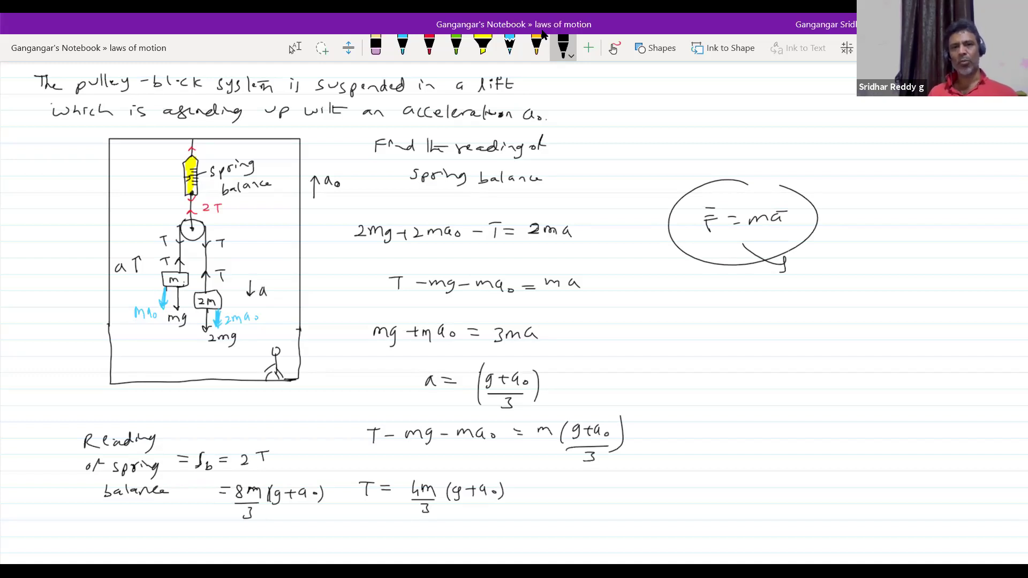
# Set the highlighter to cyan and highlight 2ma₀ and ma₀ in the first two equations.
pyautogui.click(402, 46)
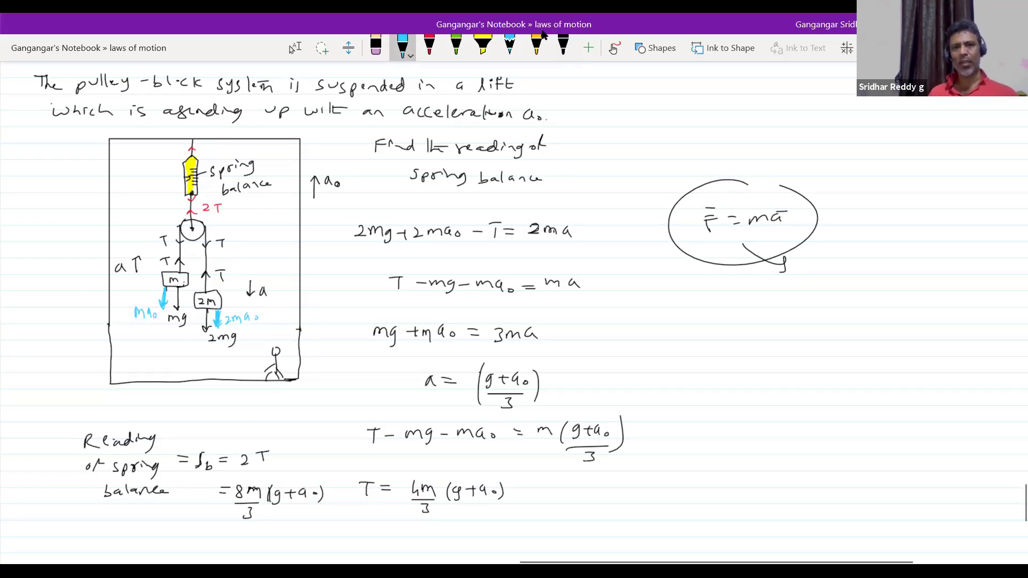
pyautogui.click(482, 46)
pyautogui.click(482, 46)
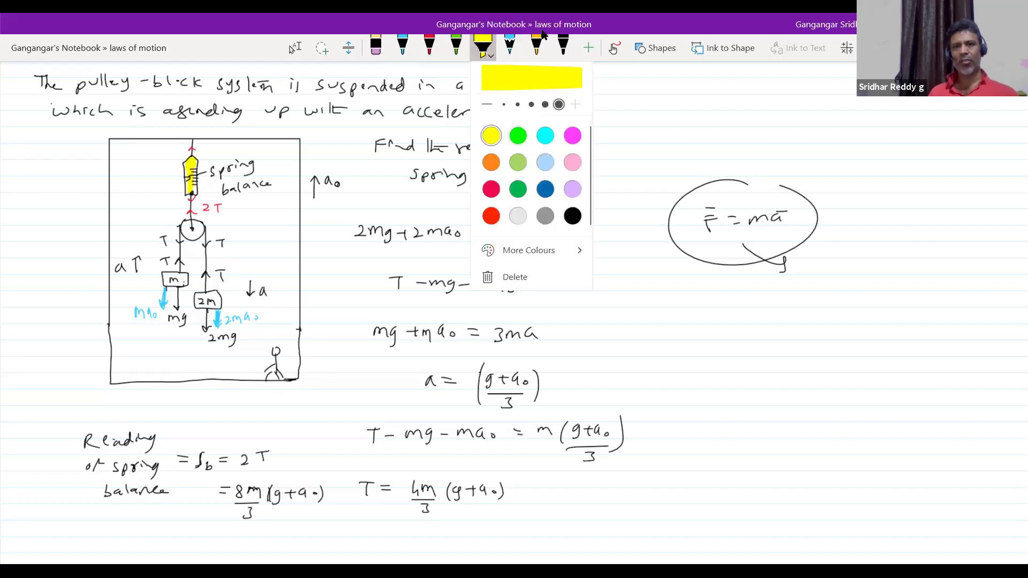
pyautogui.click(545, 136)
pyautogui.moveTo(413, 230); pyautogui.dragTo(456, 232)
pyautogui.moveTo(480, 282); pyautogui.dragTo(509, 287)
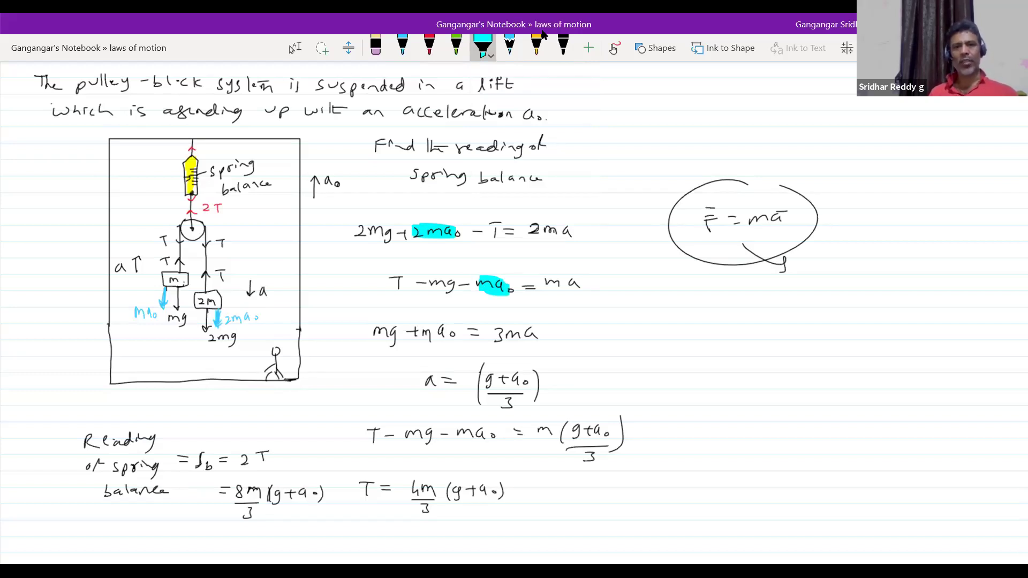
pyautogui.moveTo(476, 284); pyautogui.dragTo(481, 285)
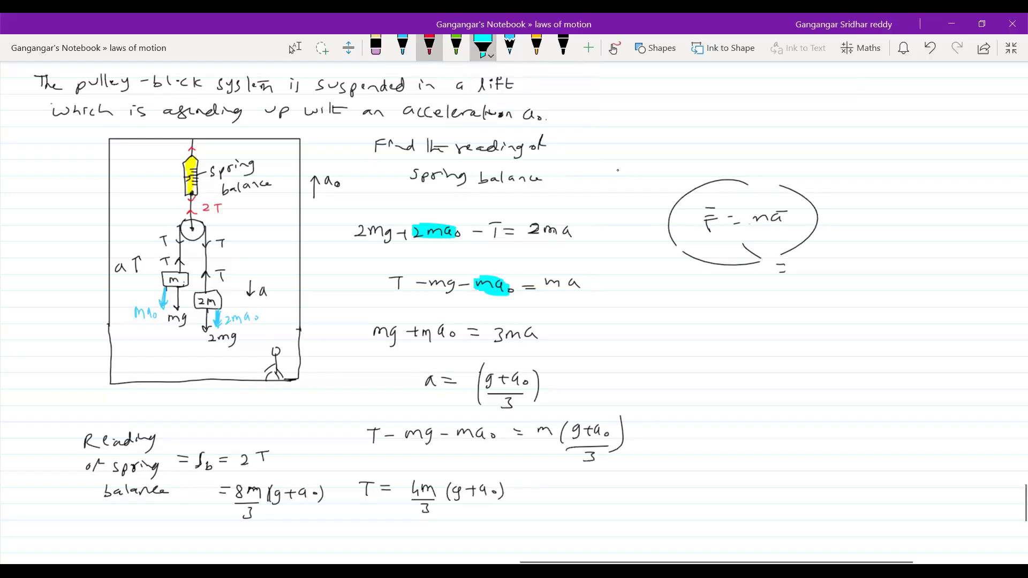
# Erase the circled F = mā note, move the text cursor right with Tab, and return to the black pen.
pyautogui.click(376, 47)
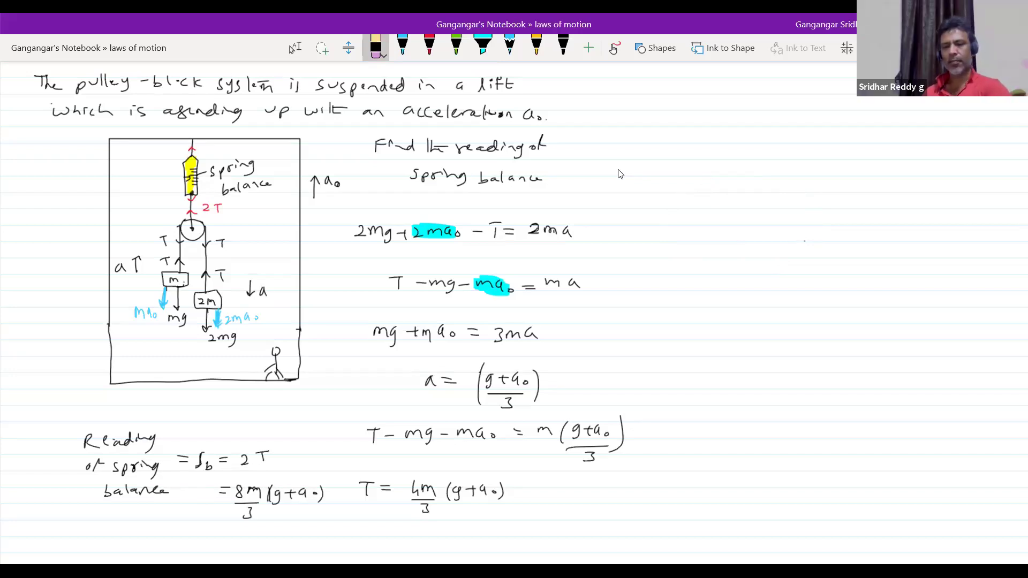
pyautogui.press('Escape')
pyautogui.press('Tab')
pyautogui.press('Tab')
pyautogui.press('Tab')
pyautogui.press('Tab')
pyautogui.press('Tab')
pyautogui.press('Tab')
pyautogui.press('Tab')
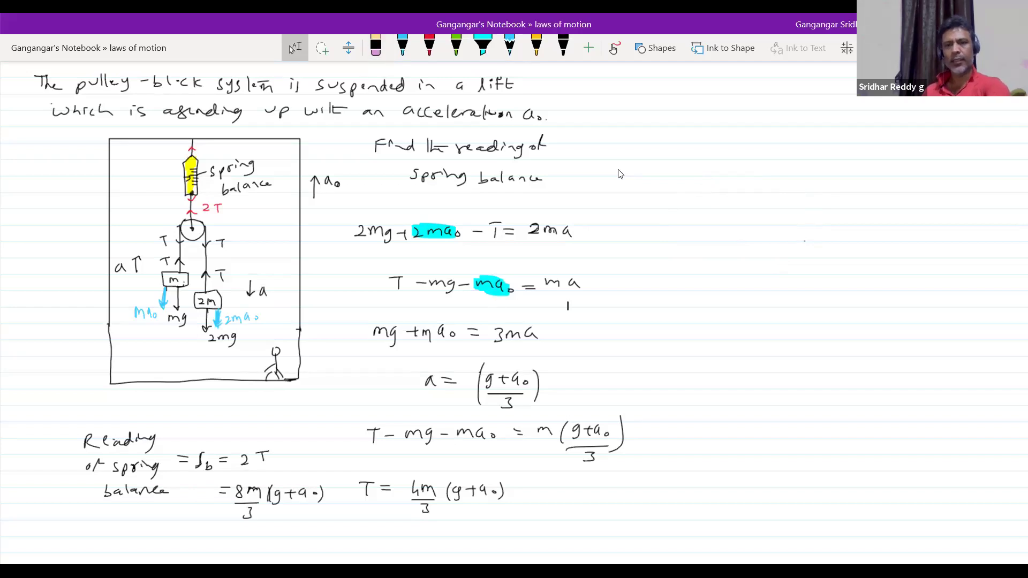
pyautogui.press('Tab')
pyautogui.press('Tab')
pyautogui.press('Tab')
pyautogui.press('Tab')
pyautogui.press('Tab')
pyautogui.press('Tab')
pyautogui.press('Tab')
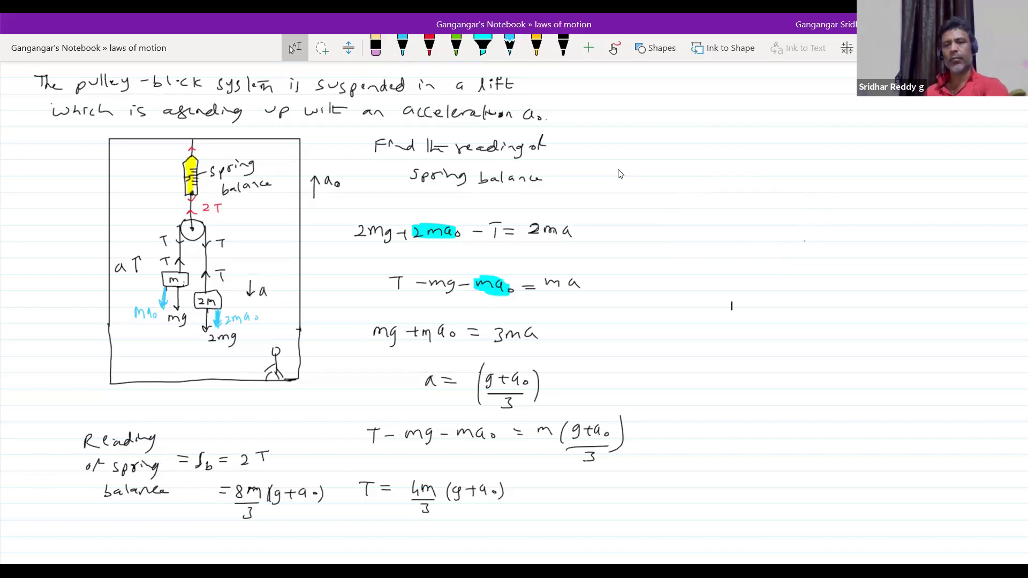
pyautogui.press('Tab')
pyautogui.press('Tab')
pyautogui.press('Tab')
pyautogui.press('Tab')
pyautogui.press('Tab')
pyautogui.press('Tab')
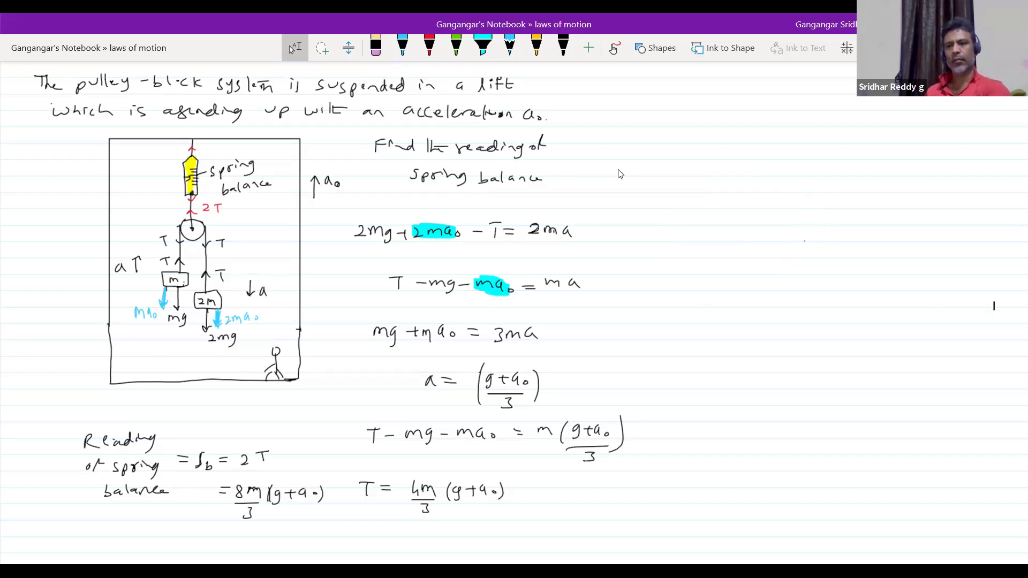
pyautogui.press('Tab')
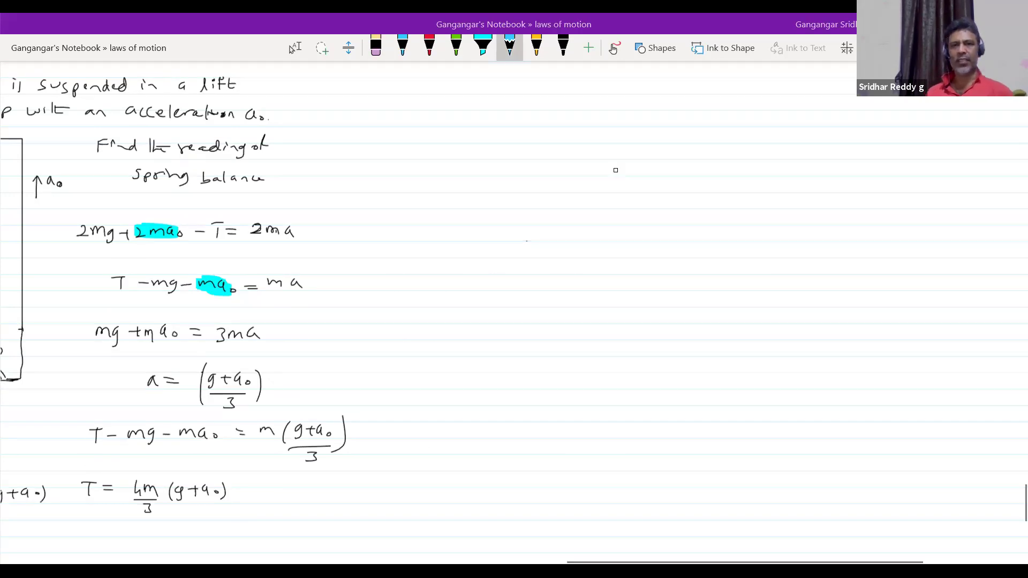
pyautogui.click(563, 48)
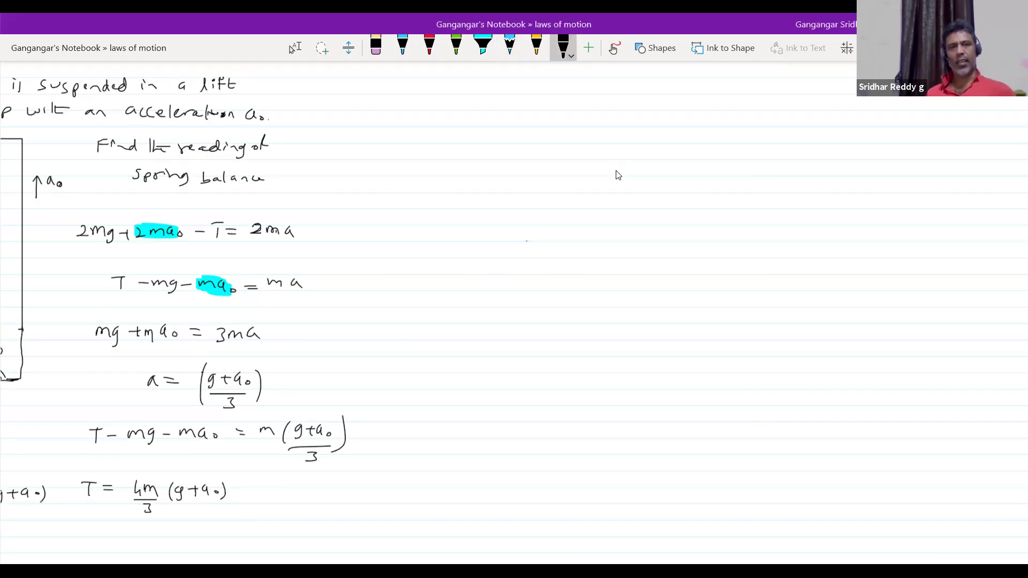